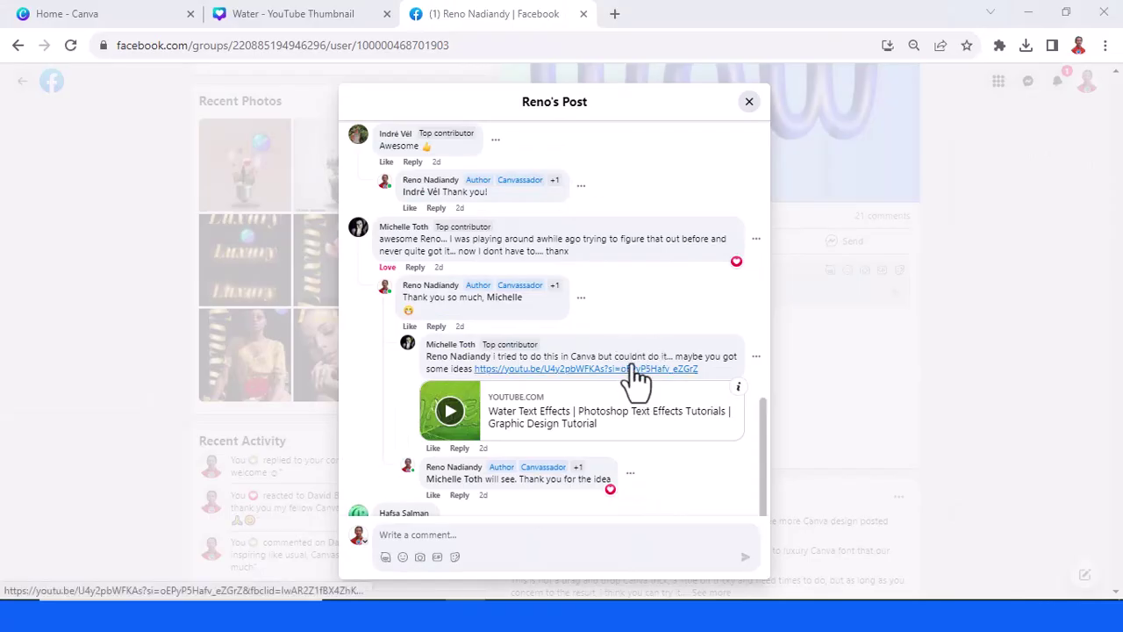
Add a heading text box reading 'Water' to the blank page and enlarge it
{"action": "left_click", "coordinate": [340, 15]}
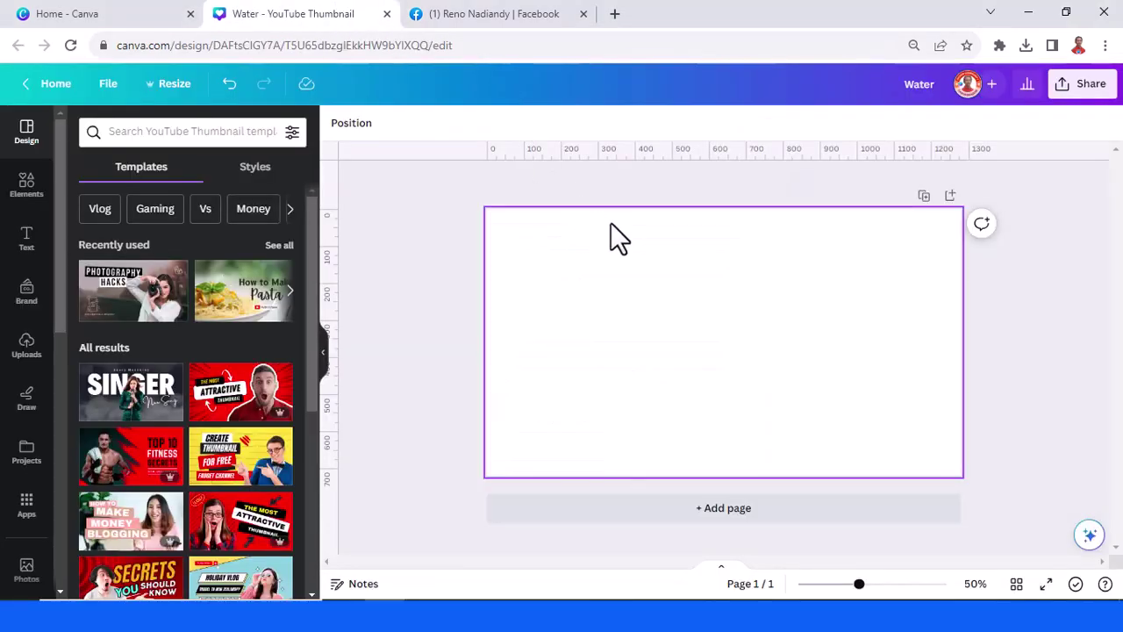
{"action": "left_click", "coordinate": [33, 248]}
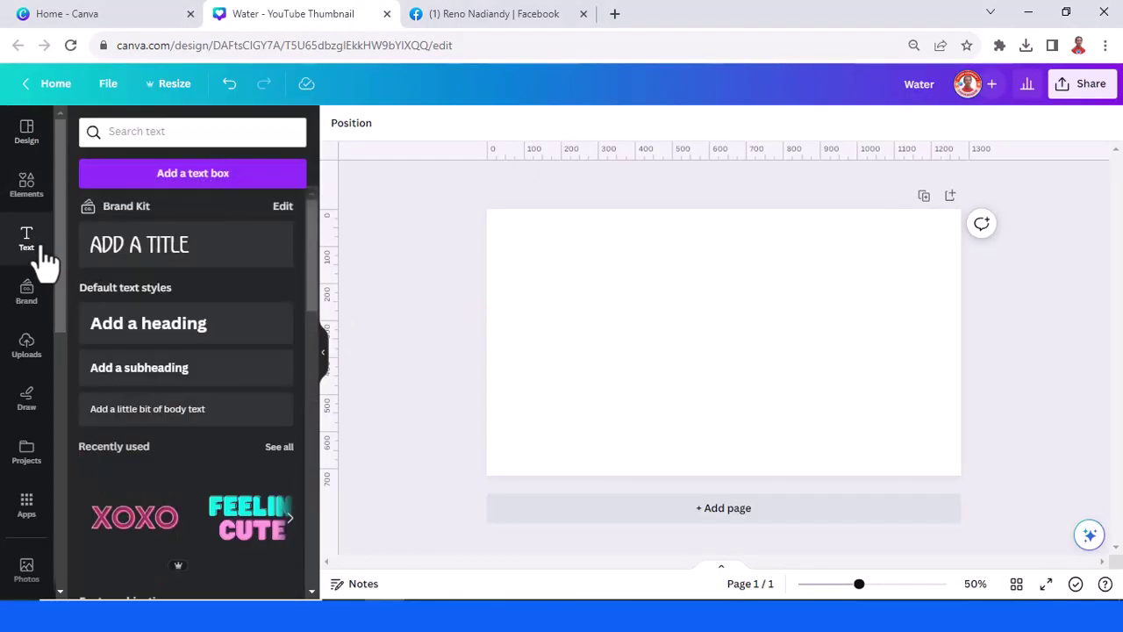
{"action": "left_click", "coordinate": [175, 342]}
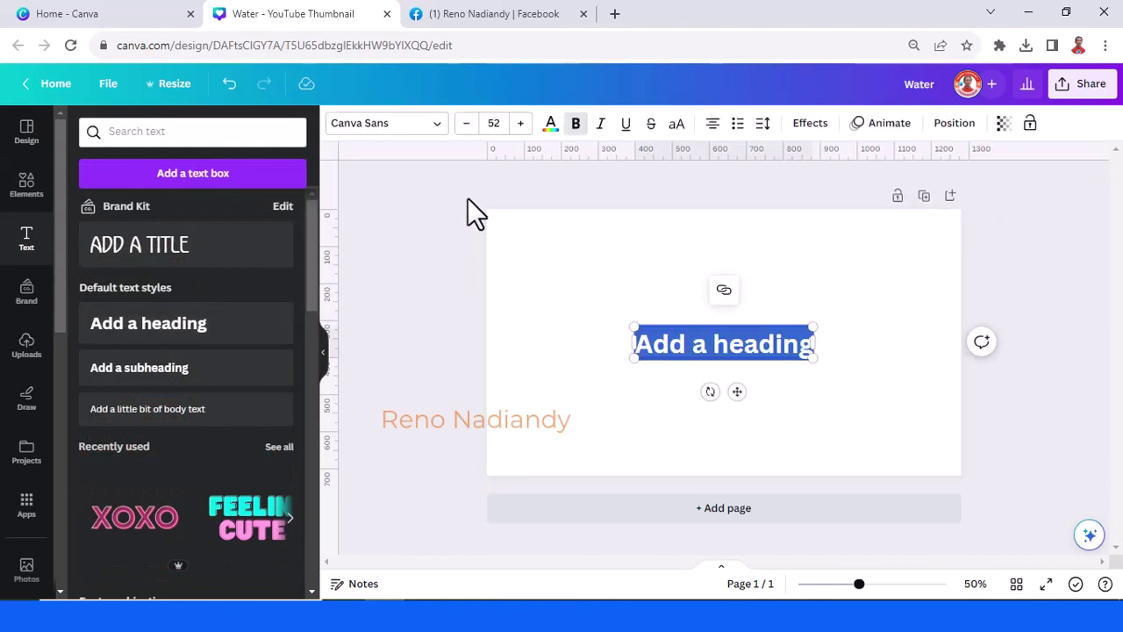
{"action": "type", "text": "Water"}
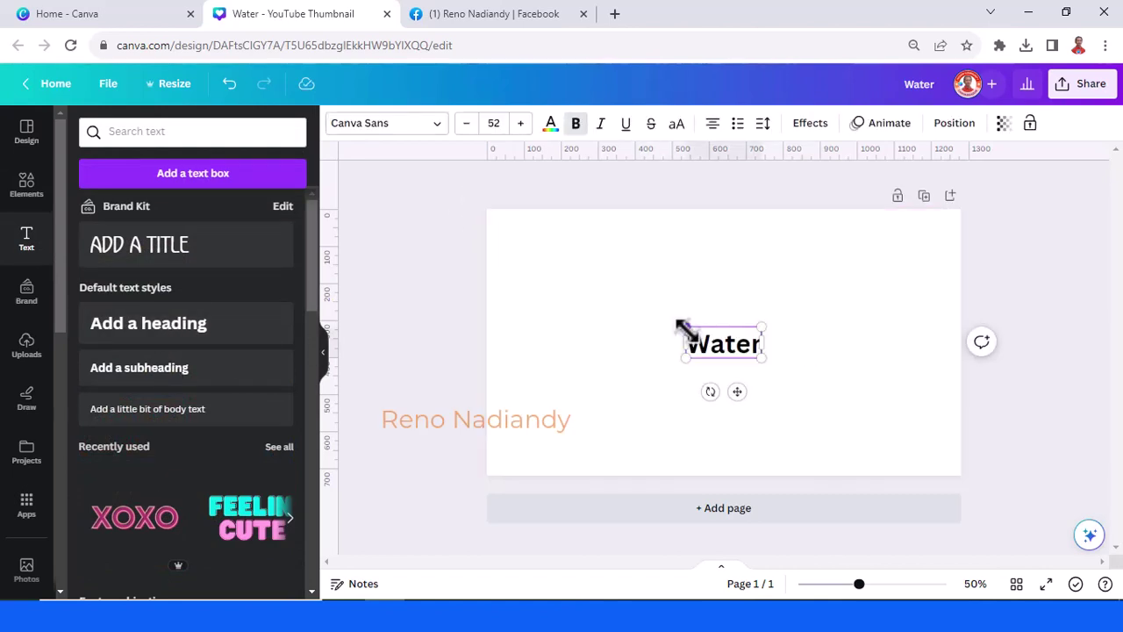
{"action": "left_click_drag", "start_coordinate": [684, 326], "coordinate": [548, 271]}
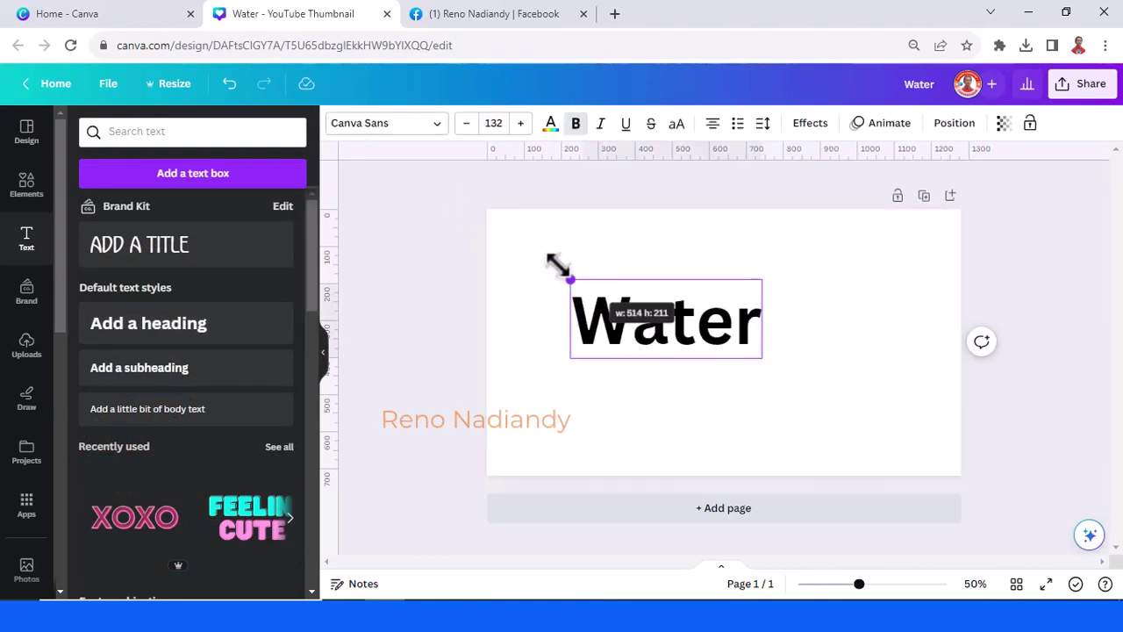
Set the heading font to More Sugar, enlarge it to size 197 and centre it
{"action": "left_click", "coordinate": [421, 127]}
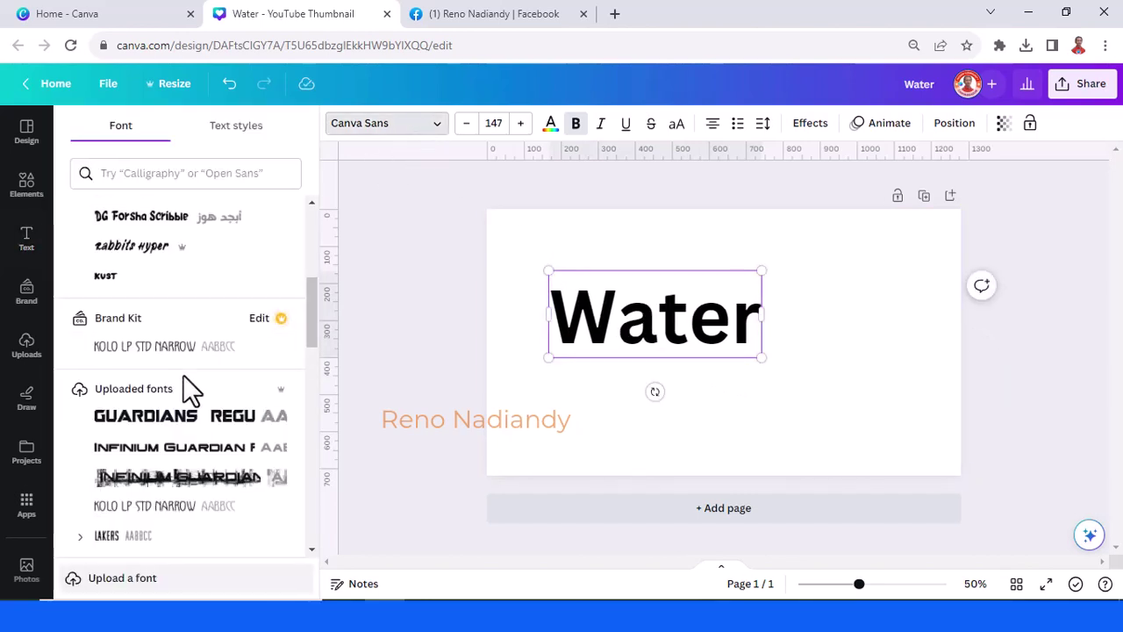
{"action": "scroll", "coordinate": [170, 285], "scroll_direction": "up", "scroll_amount": 3}
{"action": "scroll", "coordinate": [173, 285], "scroll_direction": "up", "scroll_amount": 1}
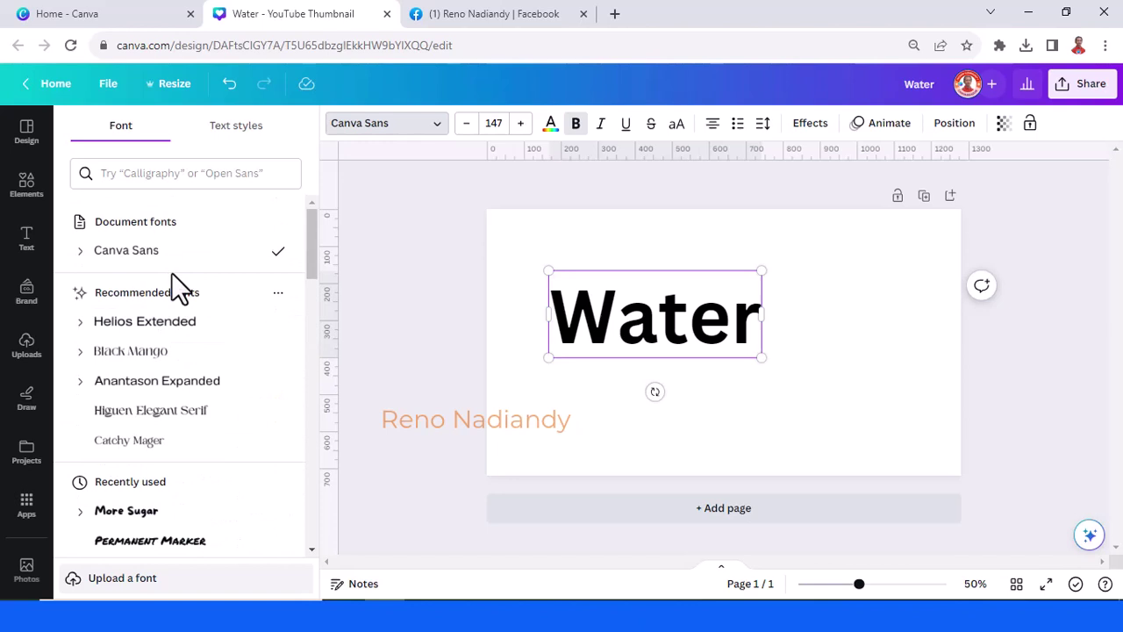
{"action": "left_click", "coordinate": [174, 513]}
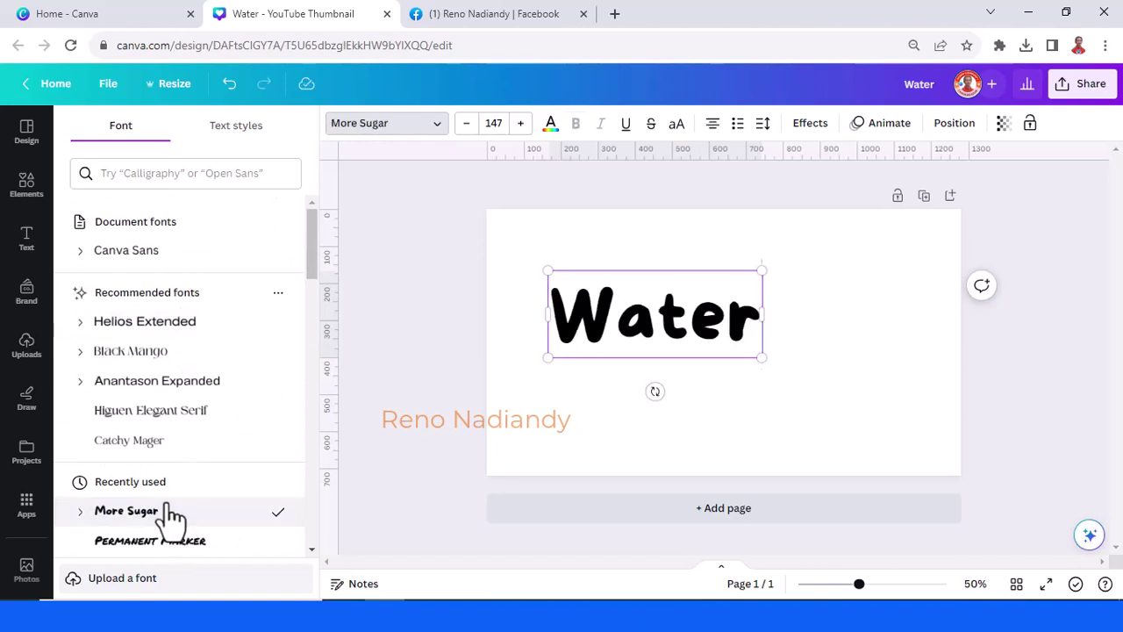
{"action": "left_click_drag", "start_coordinate": [761, 358], "coordinate": [825, 426]}
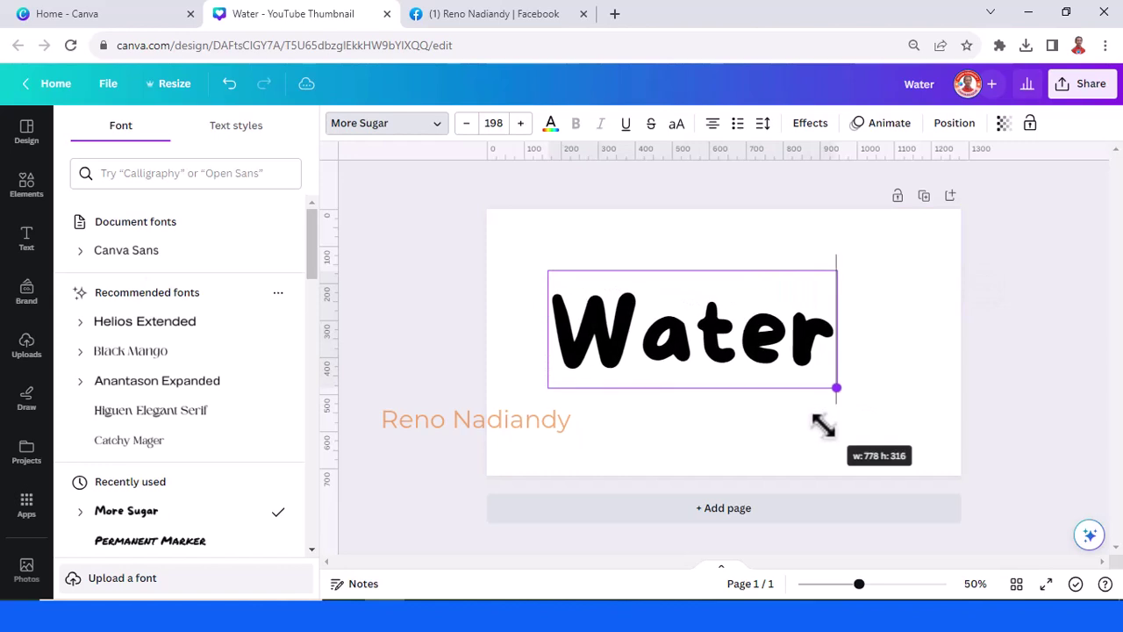
{"action": "left_click", "coordinate": [960, 400]}
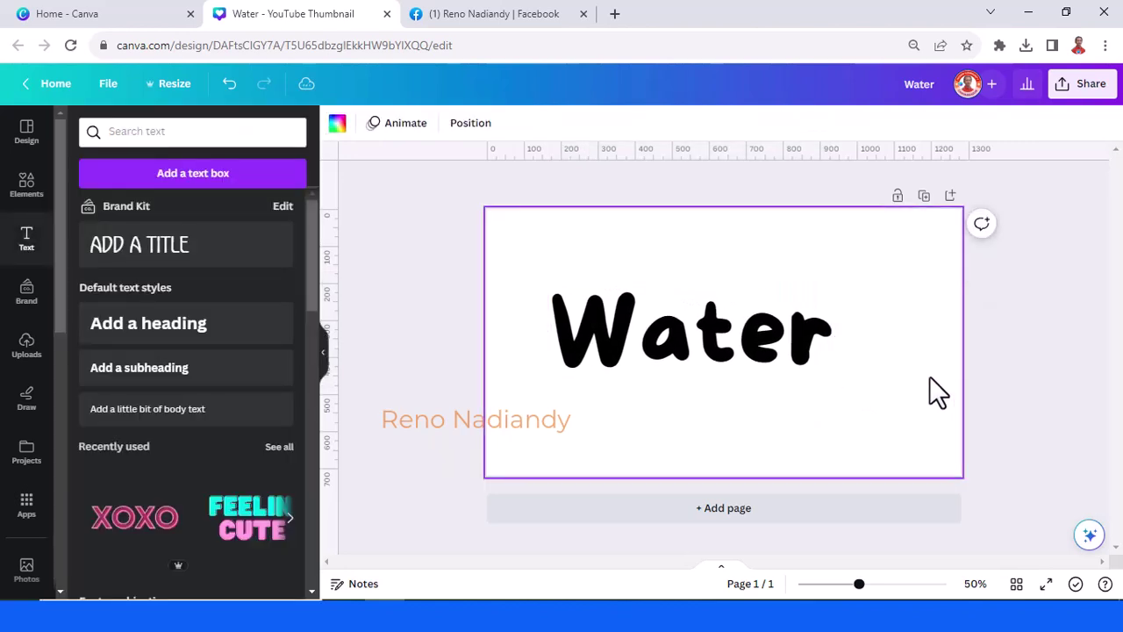
{"action": "left_click_drag", "start_coordinate": [788, 355], "coordinate": [818, 369]}
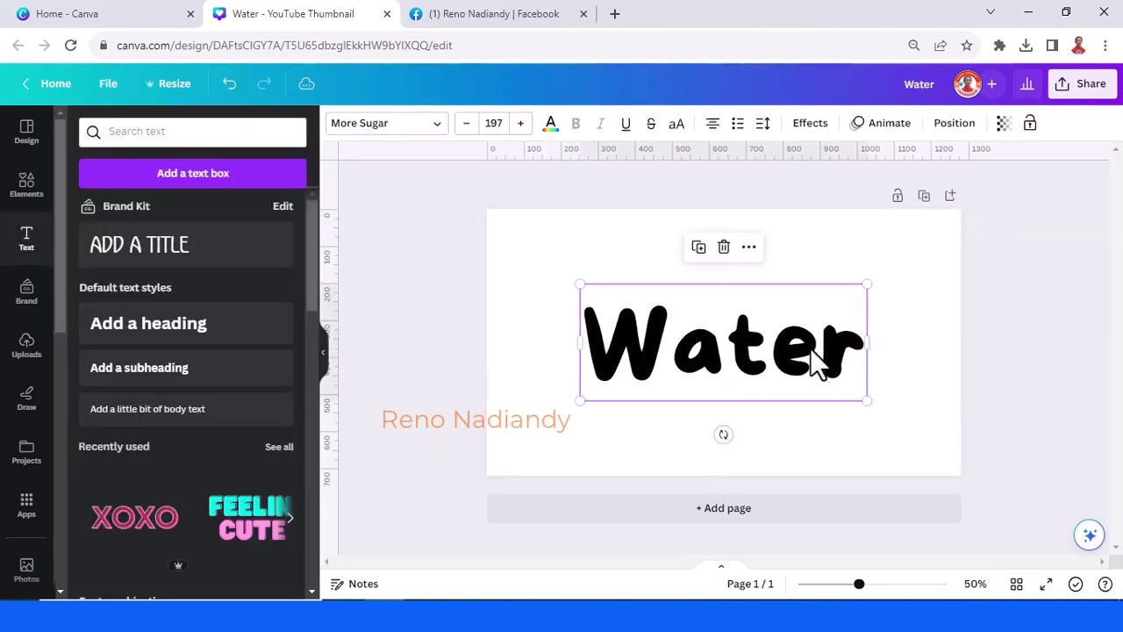
Add a square shape and stretch it into a wide rectangle across the Water text
{"action": "left_click", "coordinate": [36, 186]}
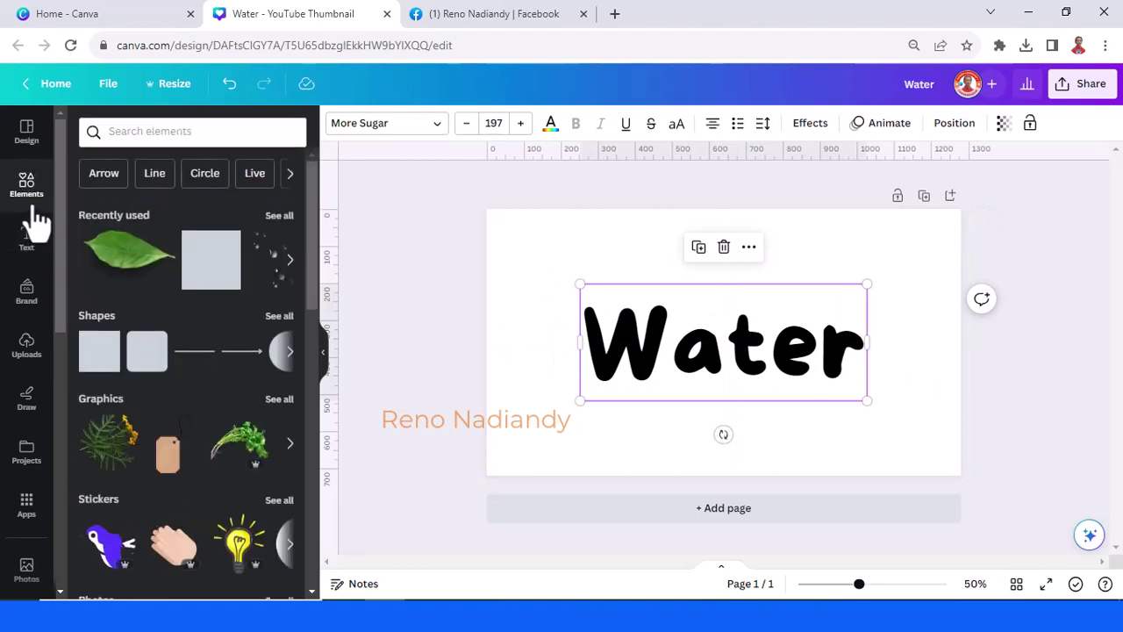
{"action": "left_click", "coordinate": [175, 305]}
{"action": "left_click_drag", "start_coordinate": [676, 340], "coordinate": [568, 340]}
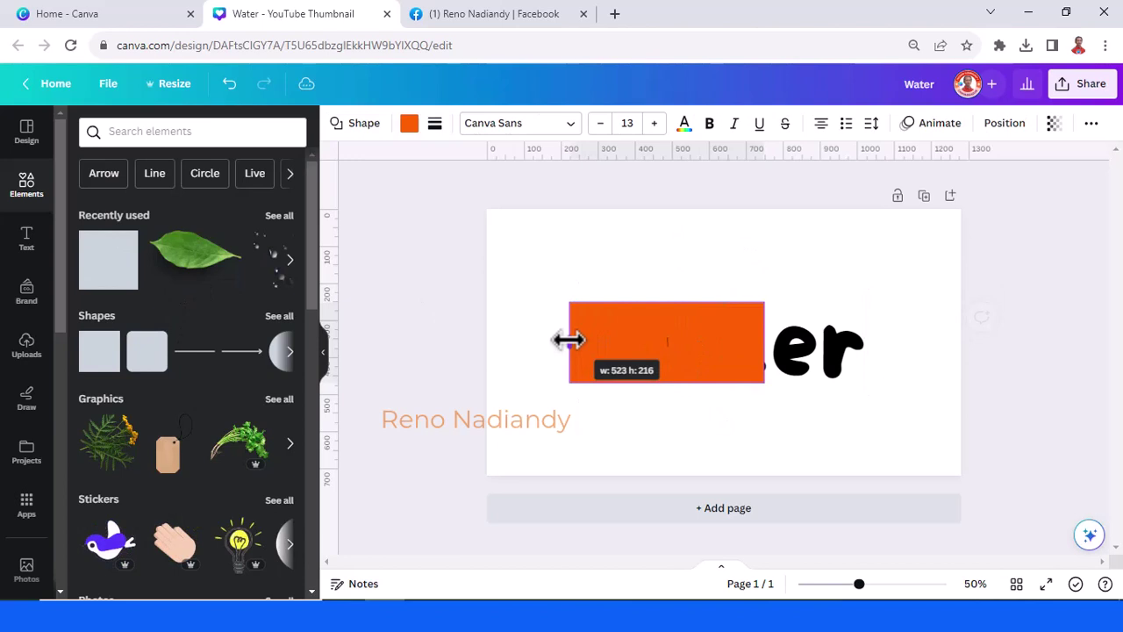
{"action": "left_click_drag", "start_coordinate": [762, 342], "coordinate": [880, 358]}
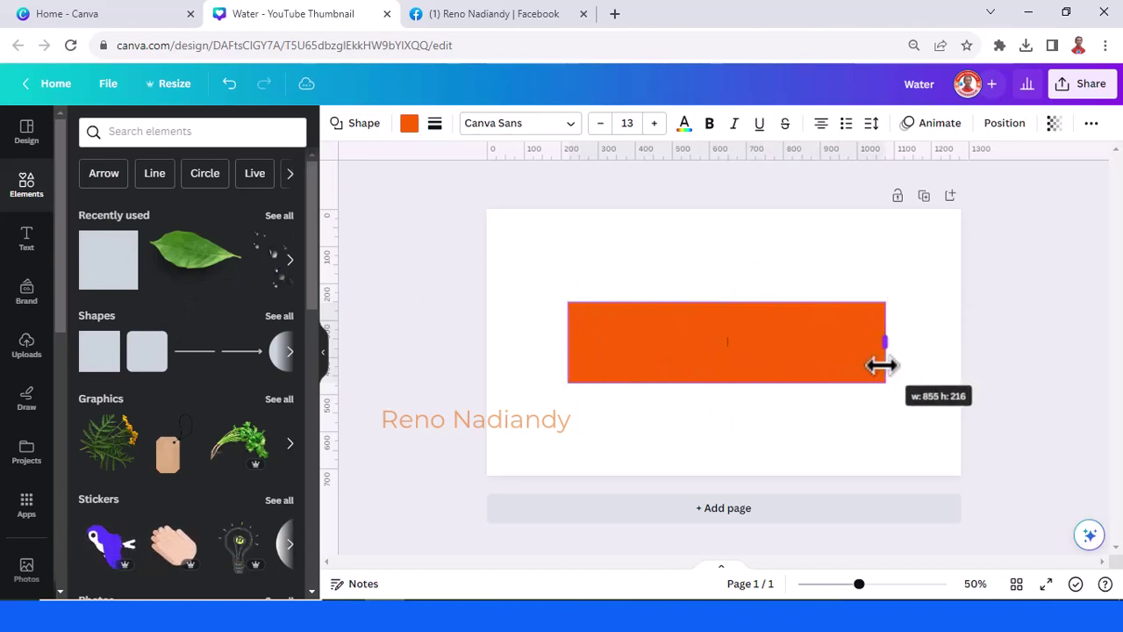
{"action": "left_click_drag", "start_coordinate": [725, 382], "coordinate": [726, 393]}
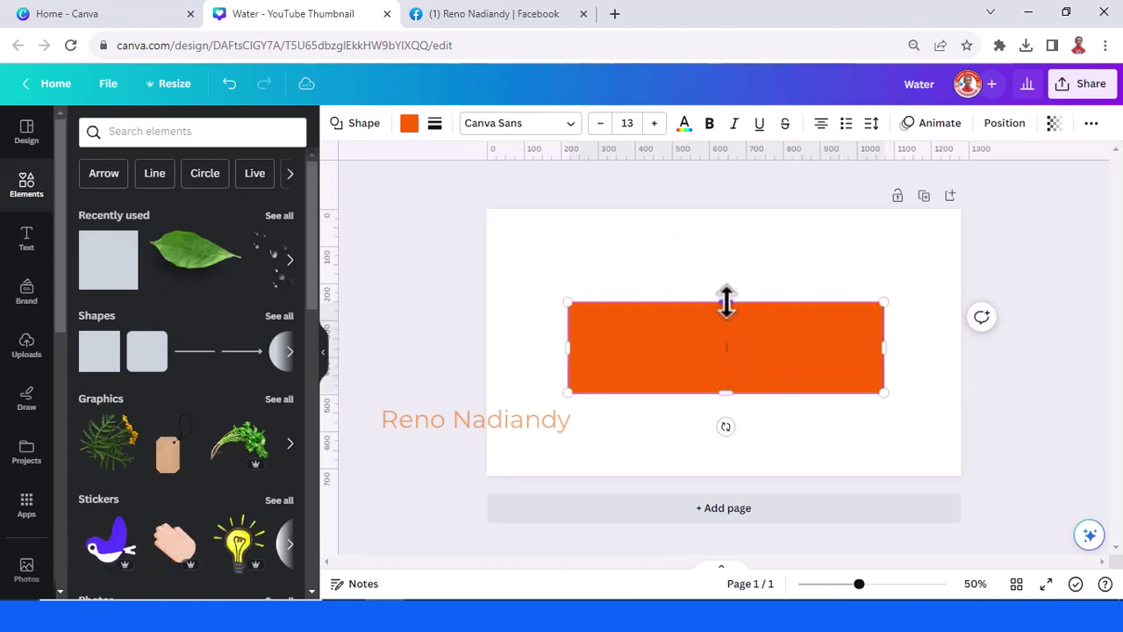
{"action": "left_click_drag", "start_coordinate": [726, 302], "coordinate": [727, 291]}
{"action": "left_click", "coordinate": [747, 263]}
Recolour the rectangle violet and send it to the back behind the Water text
{"action": "left_click", "coordinate": [731, 333]}
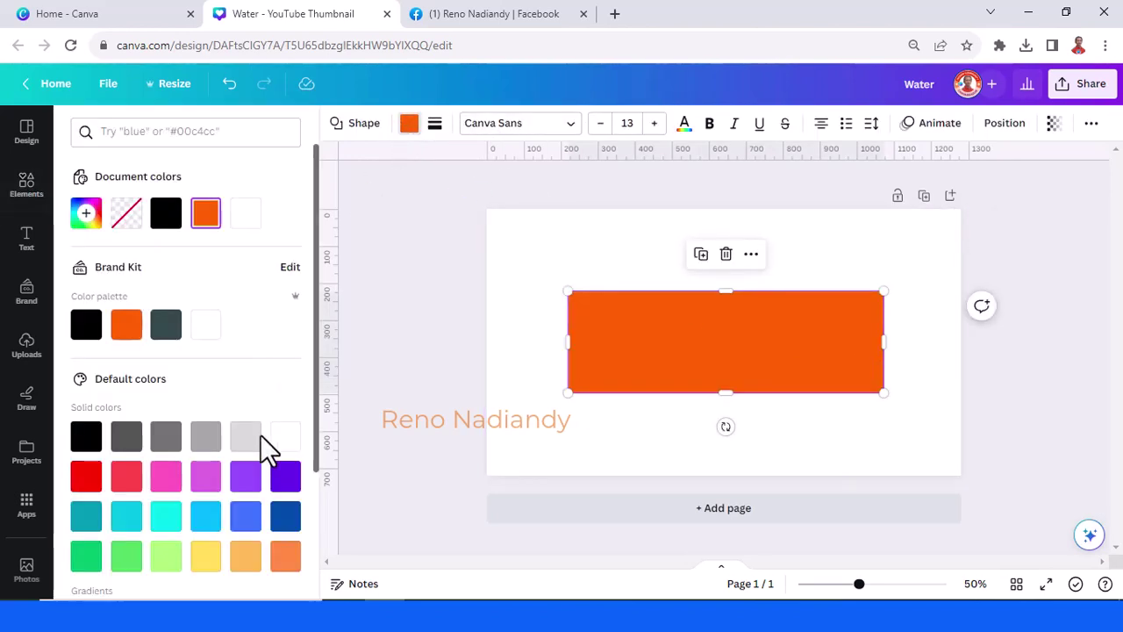
{"action": "left_click", "coordinate": [286, 487]}
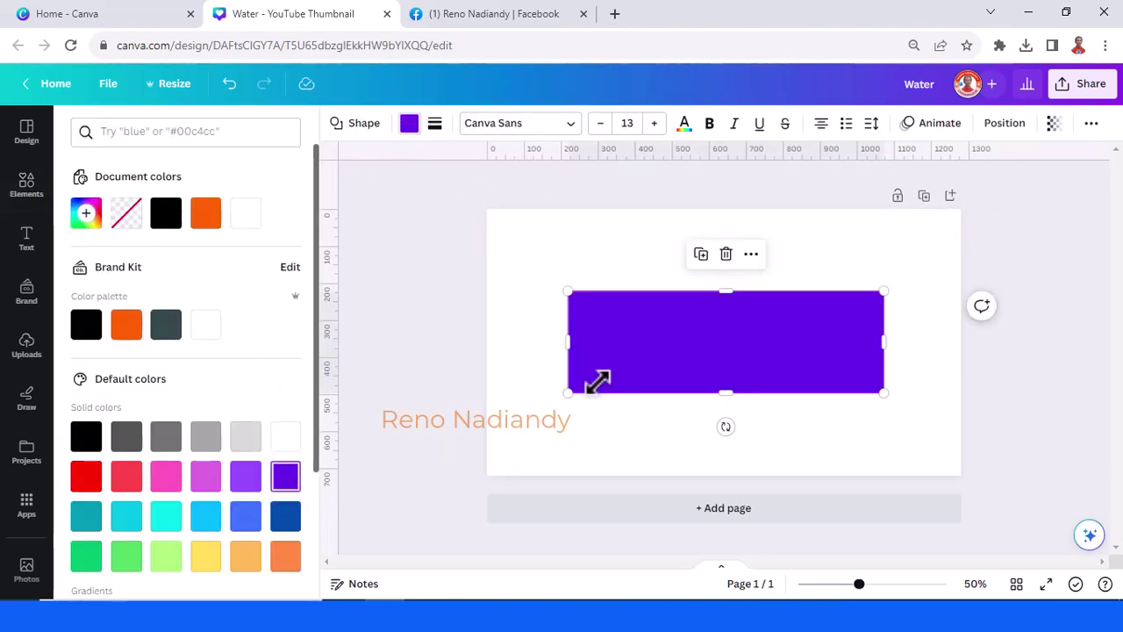
{"action": "right_click", "coordinate": [620, 335]}
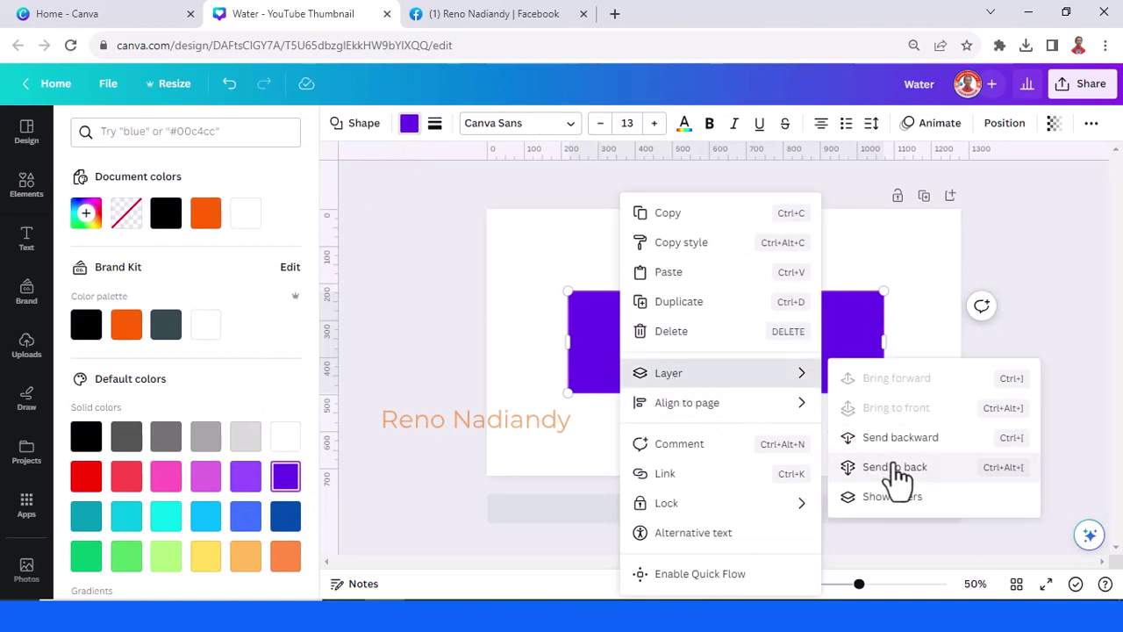
{"action": "left_click", "coordinate": [893, 466]}
Change the Water text colour to white
{"action": "left_click", "coordinate": [840, 365]}
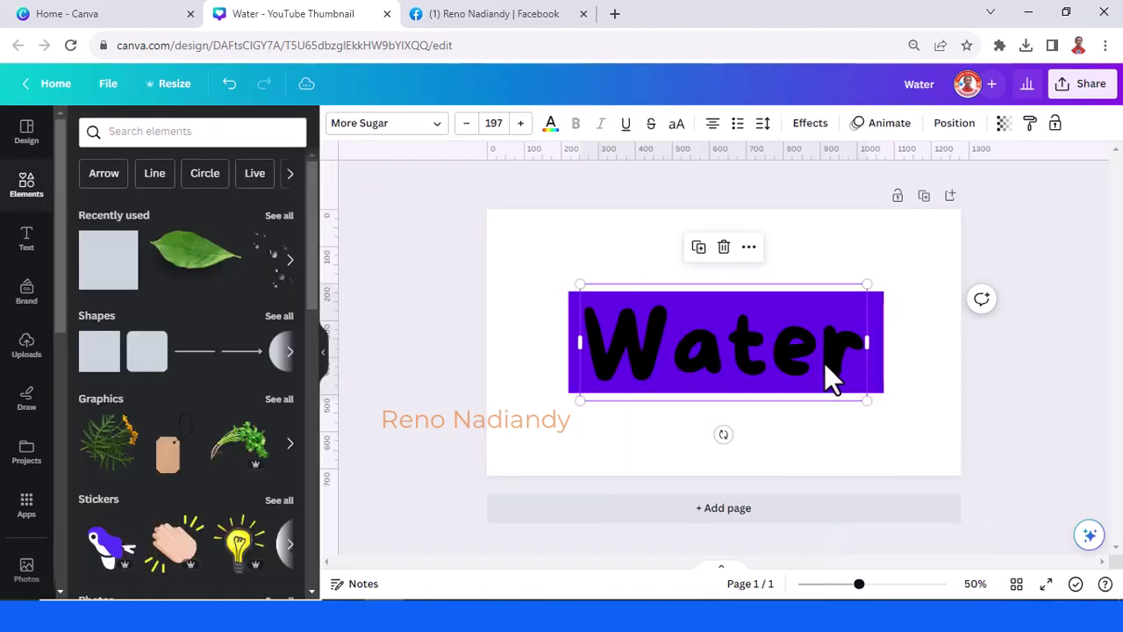
{"action": "left_click", "coordinate": [553, 125]}
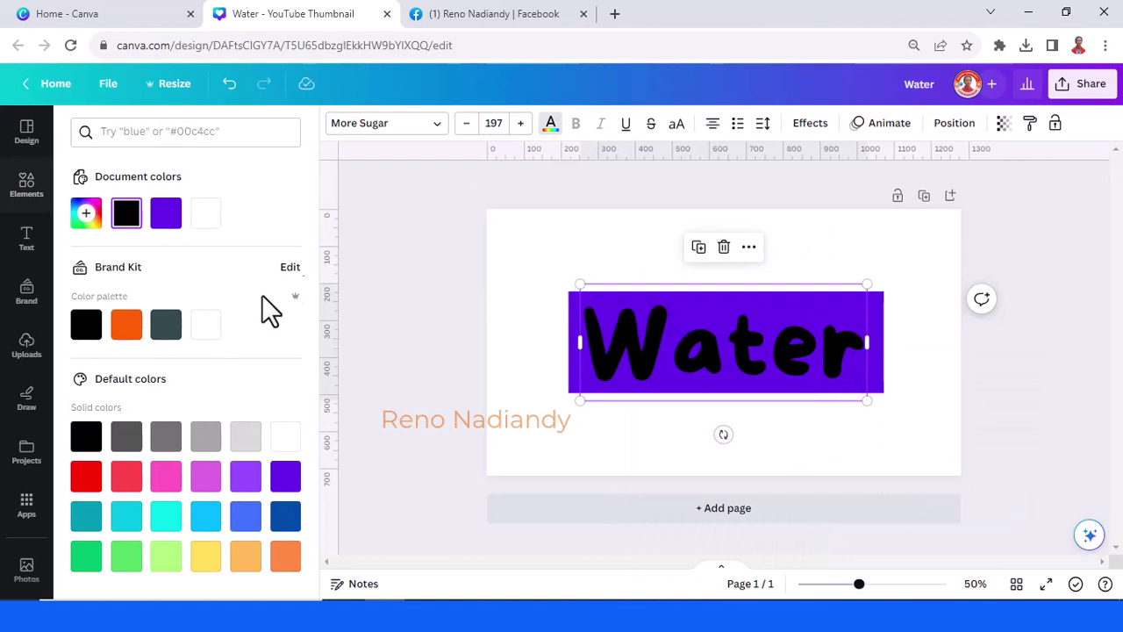
{"action": "left_click", "coordinate": [206, 325]}
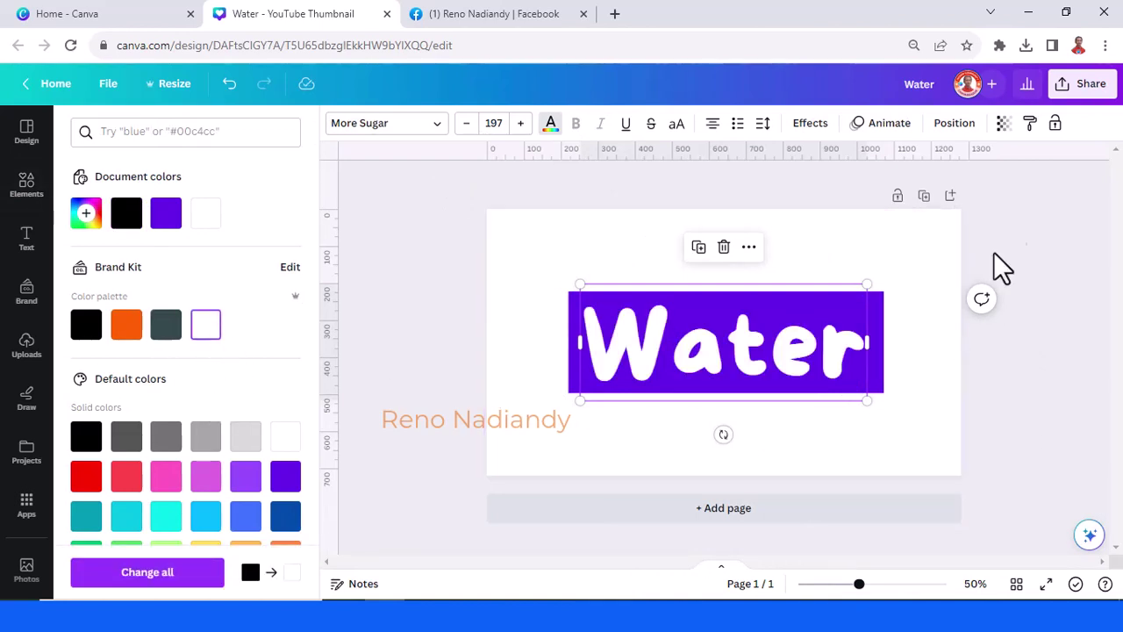
Download the design as a PNG image
{"action": "left_click", "coordinate": [1078, 90]}
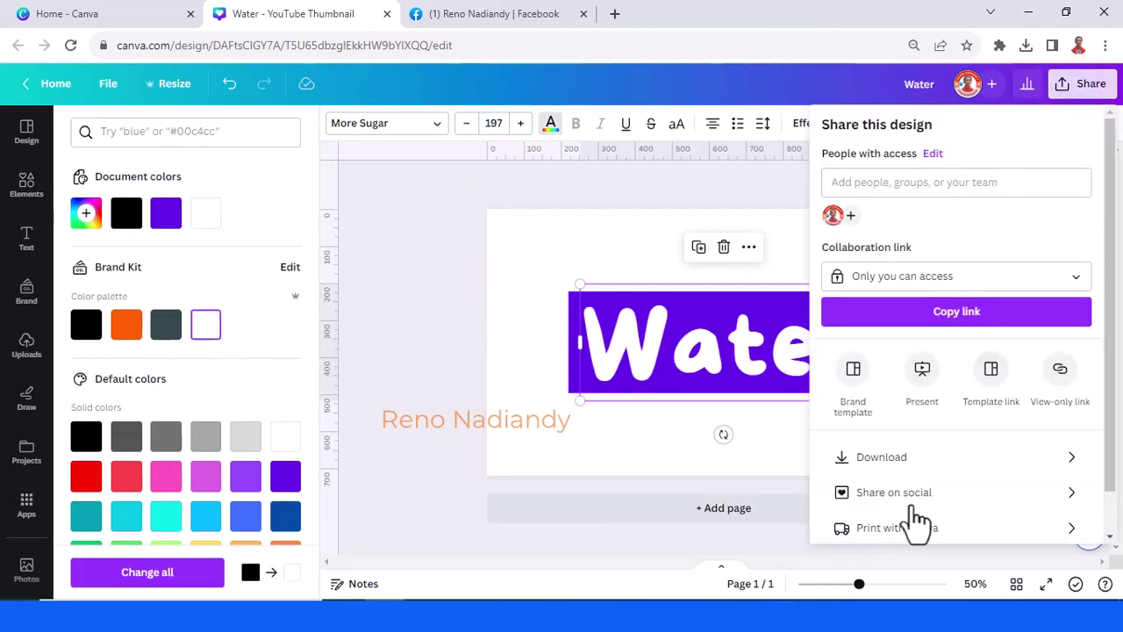
{"action": "left_click", "coordinate": [907, 457]}
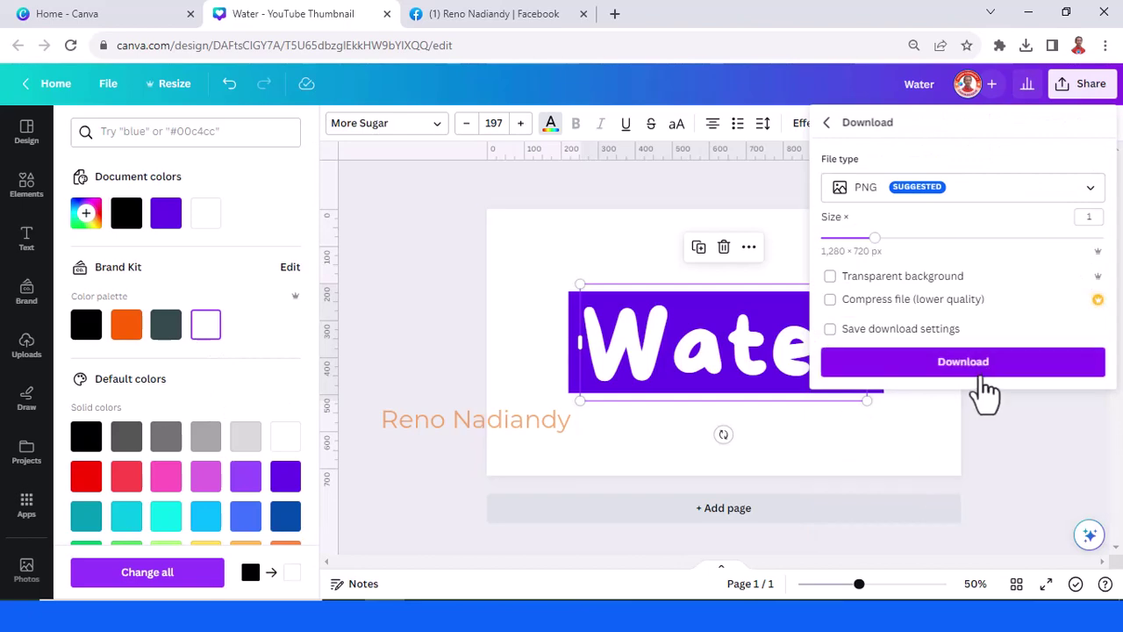
{"action": "left_click", "coordinate": [978, 370]}
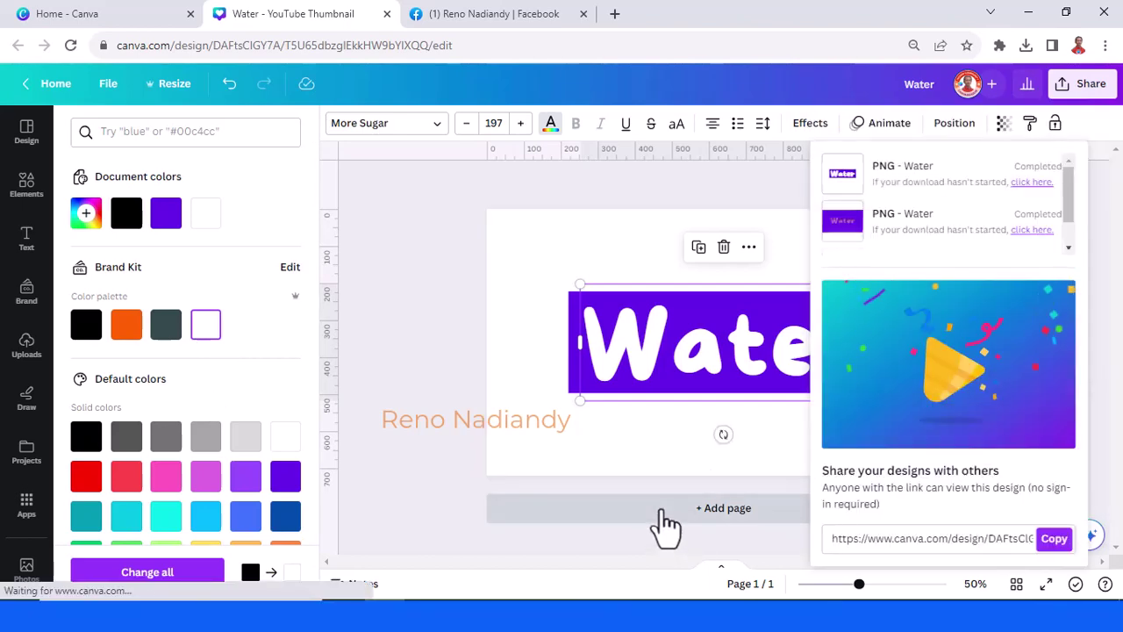
Add a second page with a pink background and drop the downloaded Water.png onto it
{"action": "left_click", "coordinate": [660, 546]}
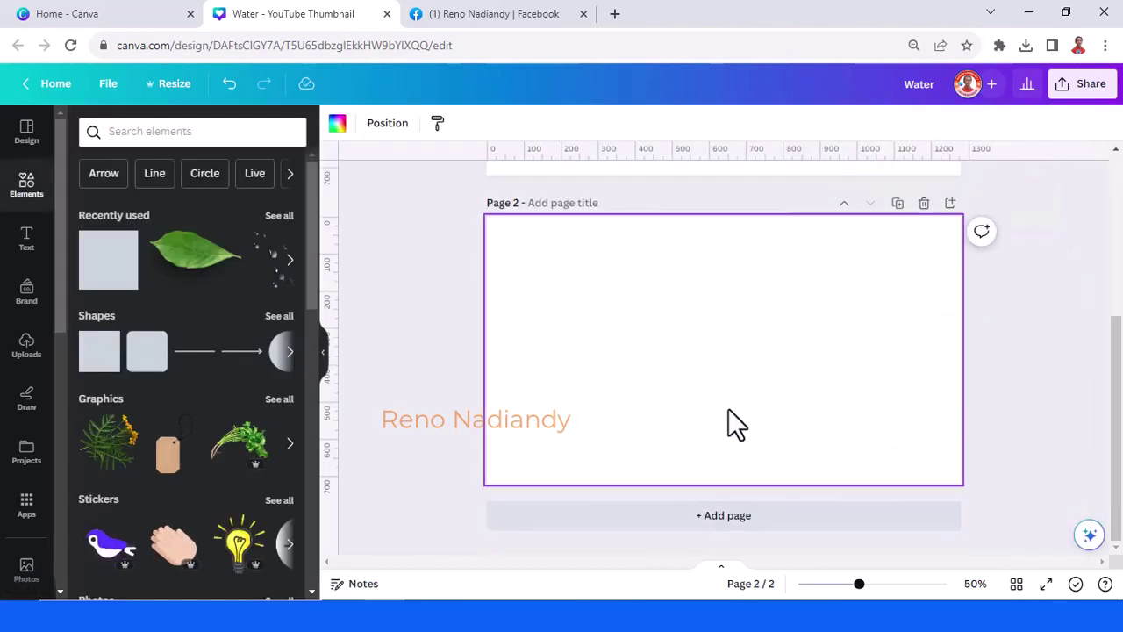
{"action": "left_click", "coordinate": [337, 123]}
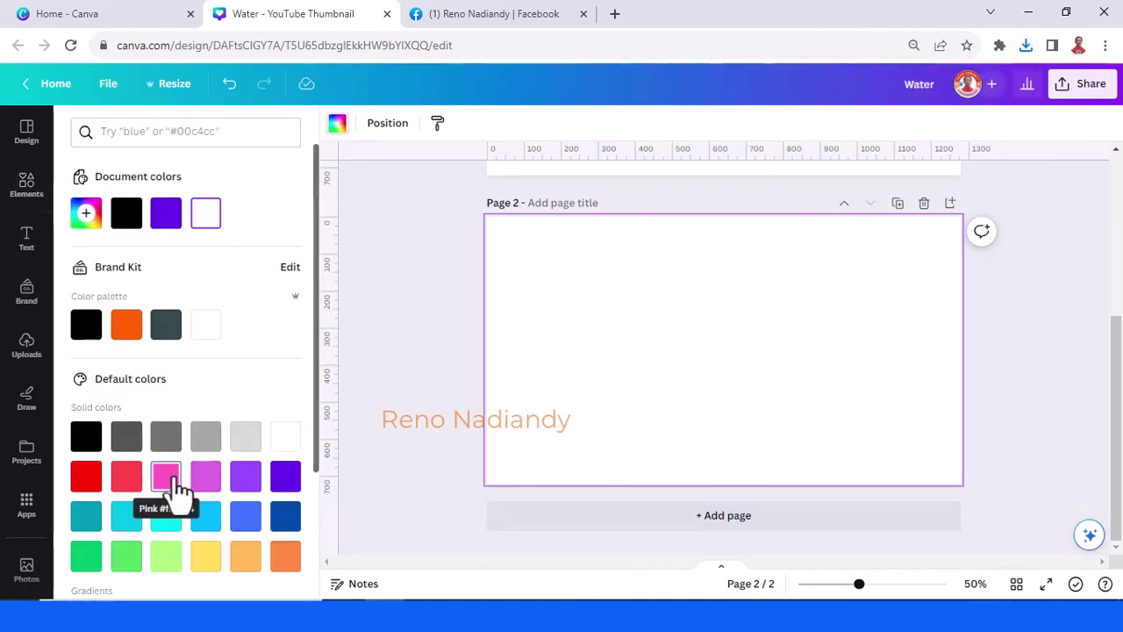
{"action": "left_click", "coordinate": [171, 481]}
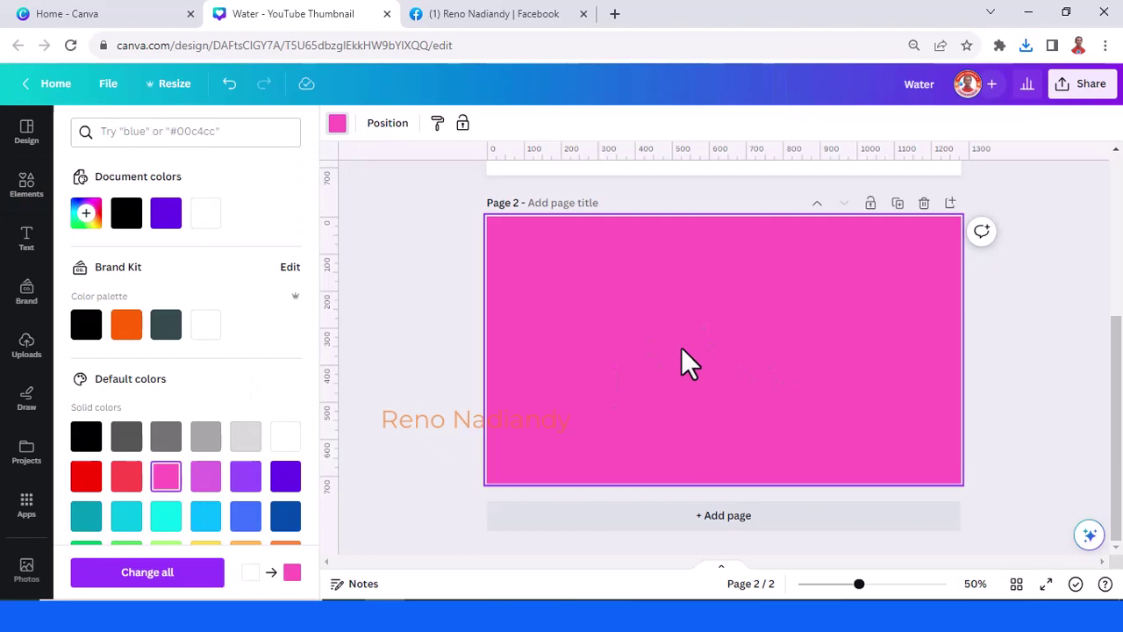
{"action": "left_click", "coordinate": [1023, 46]}
{"action": "left_click_drag", "start_coordinate": [919, 125], "coordinate": [716, 316]}
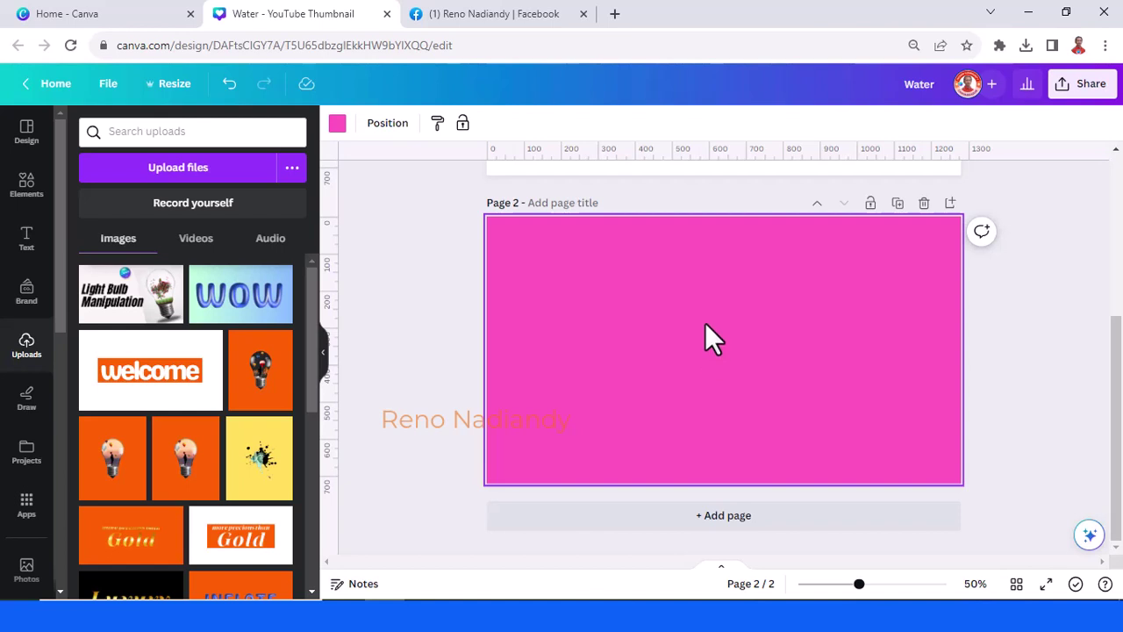
Remove the Water image's white background with BG Remover
{"action": "left_click", "coordinate": [349, 128]}
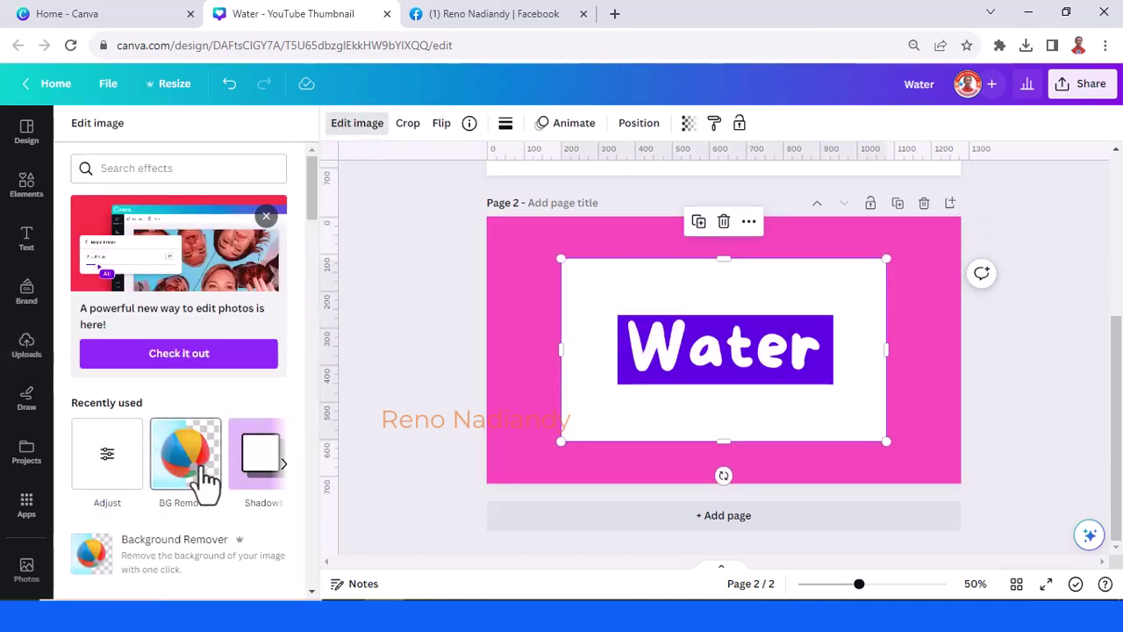
{"action": "left_click", "coordinate": [203, 467]}
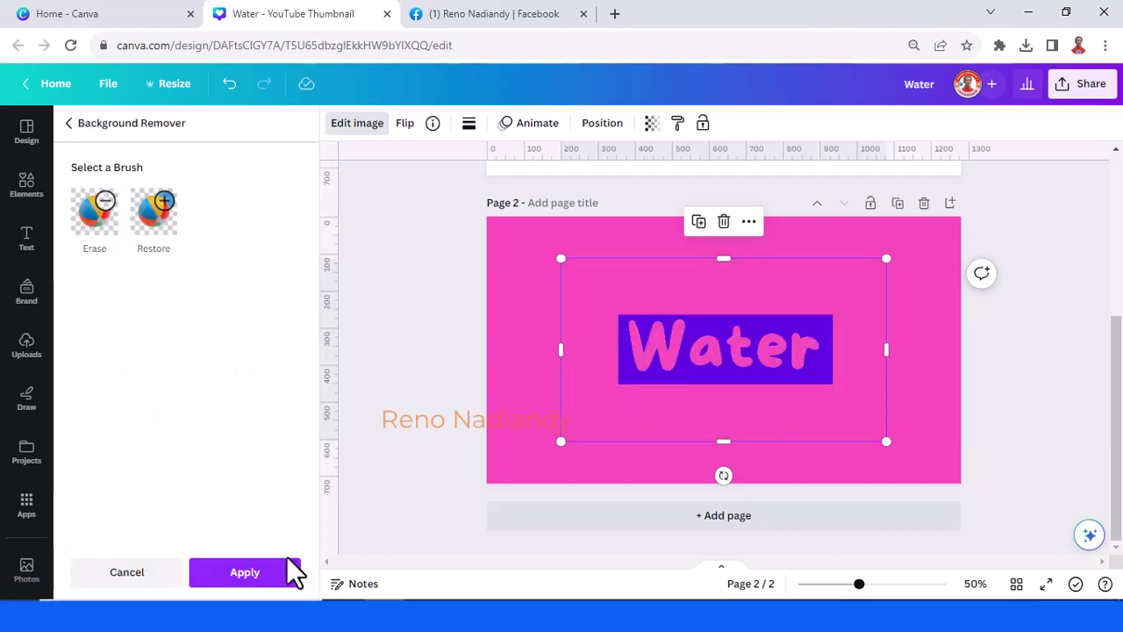
{"action": "left_click", "coordinate": [268, 590]}
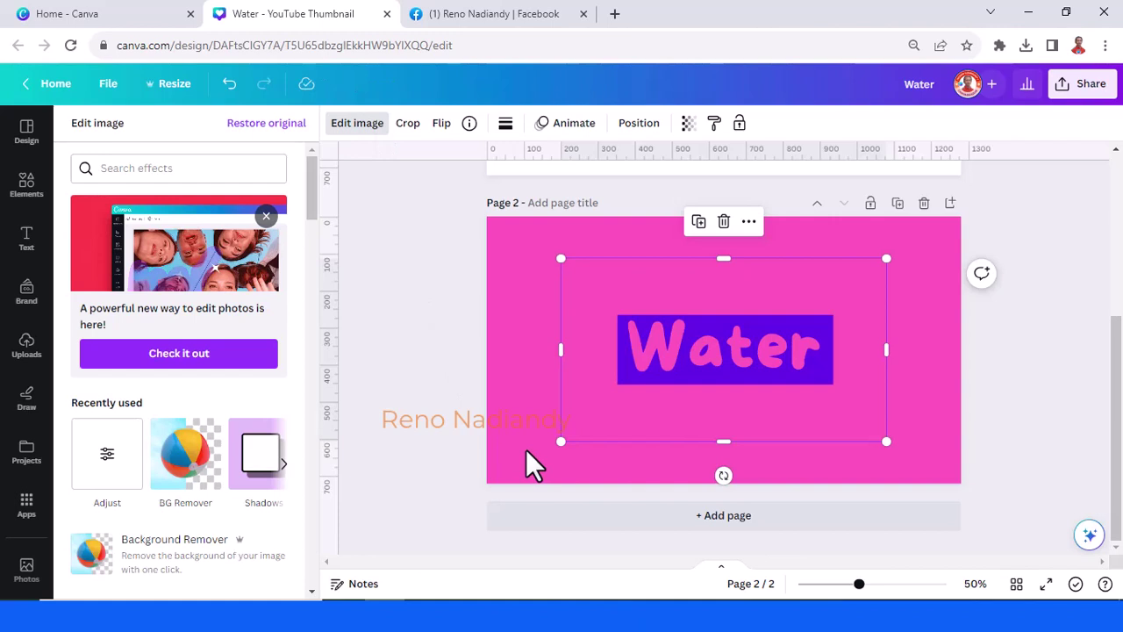
Enlarge the Water image from its corners until it fills the pink page
{"action": "left_click_drag", "start_coordinate": [560, 443], "coordinate": [485, 482]}
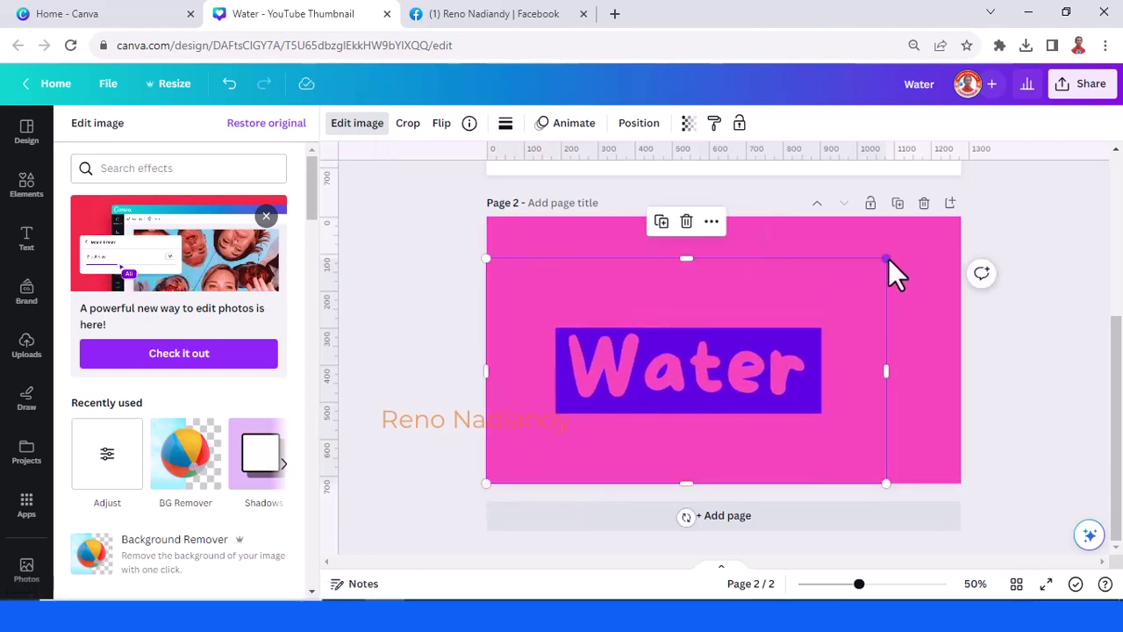
{"action": "left_click_drag", "start_coordinate": [886, 260], "coordinate": [919, 222]}
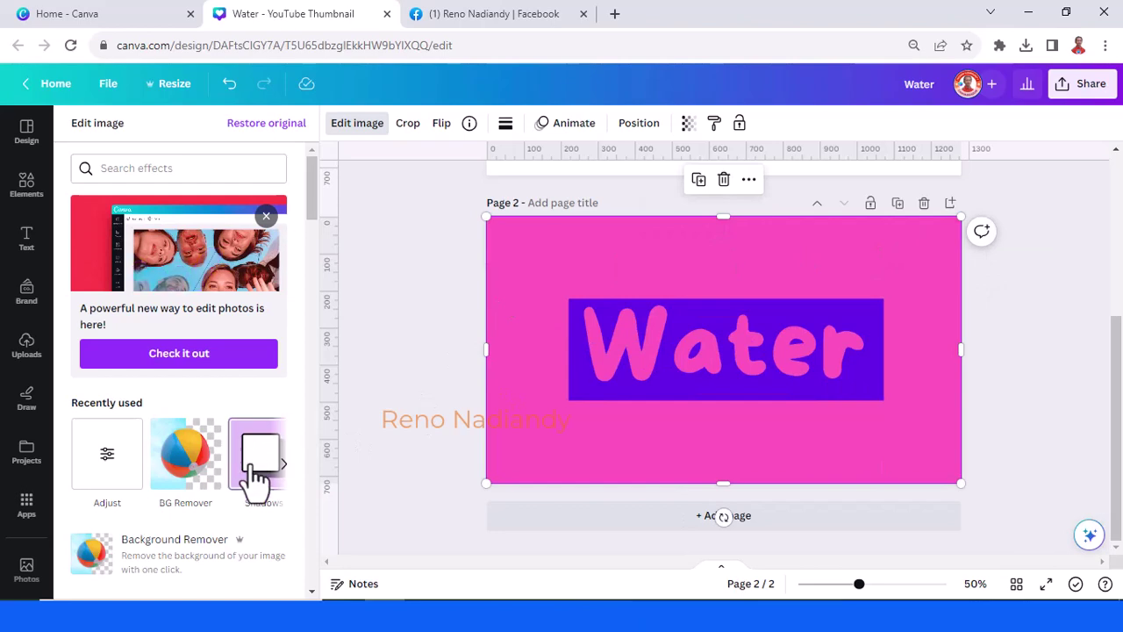
{"action": "scroll", "coordinate": [251, 474], "scroll_direction": "down", "scroll_amount": 1}
{"action": "scroll", "coordinate": [246, 470], "scroll_direction": "down", "scroll_amount": 3}
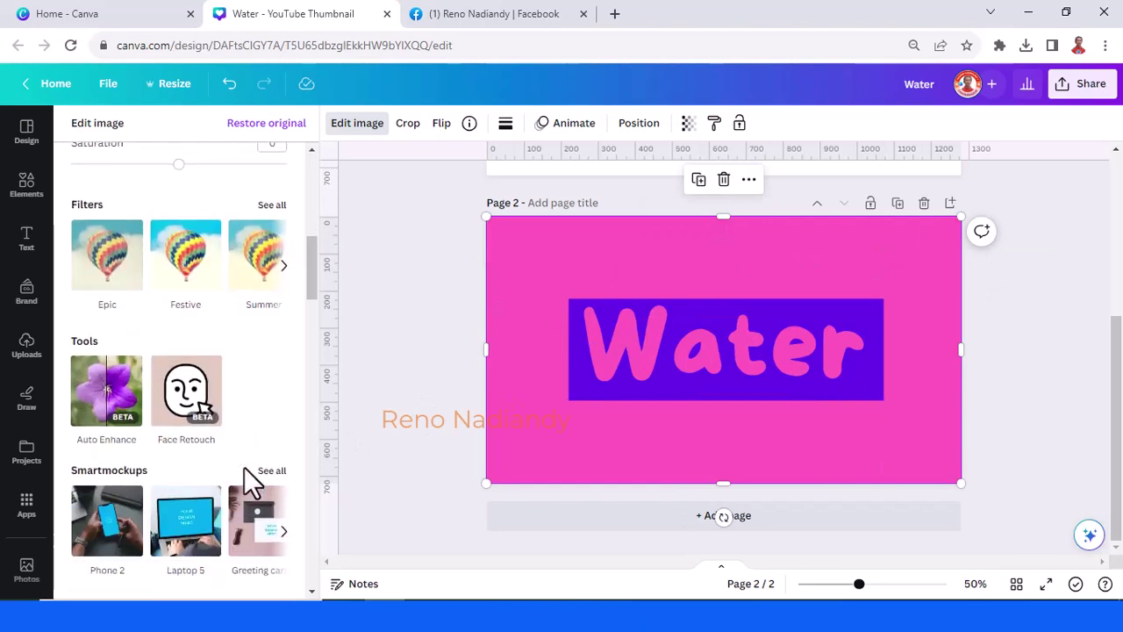
{"action": "scroll", "coordinate": [245, 472], "scroll_direction": "down", "scroll_amount": 1}
{"action": "scroll", "coordinate": [233, 468], "scroll_direction": "down", "scroll_amount": 2}
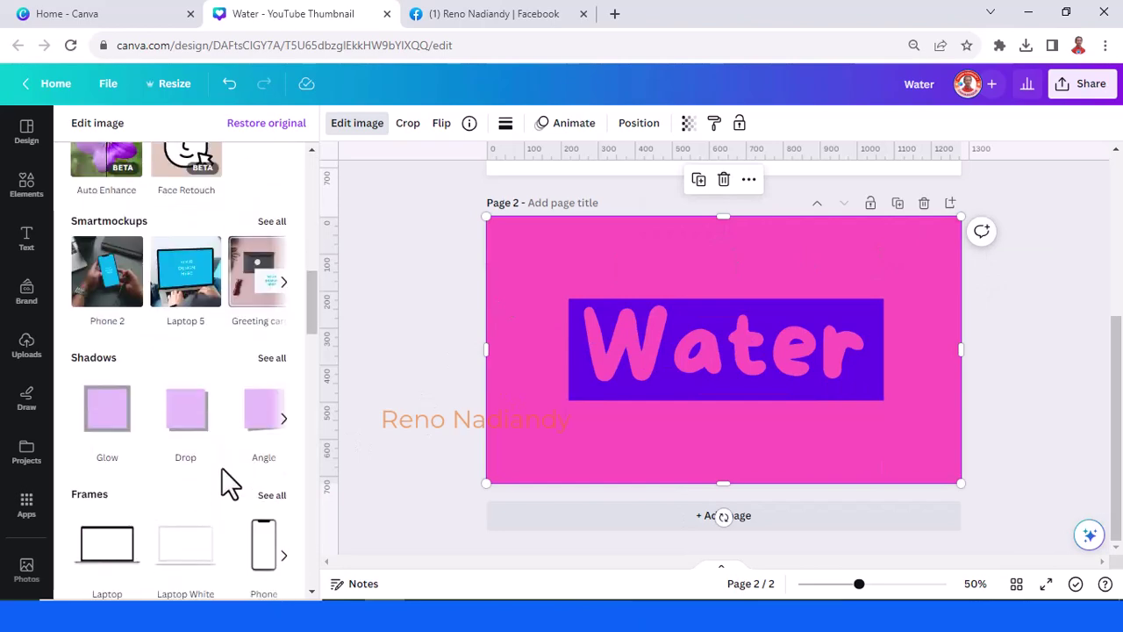
Apply a Bottom drop shadow to the Water image with transparency 64, offset 3 and blur 3
{"action": "left_click", "coordinate": [195, 430]}
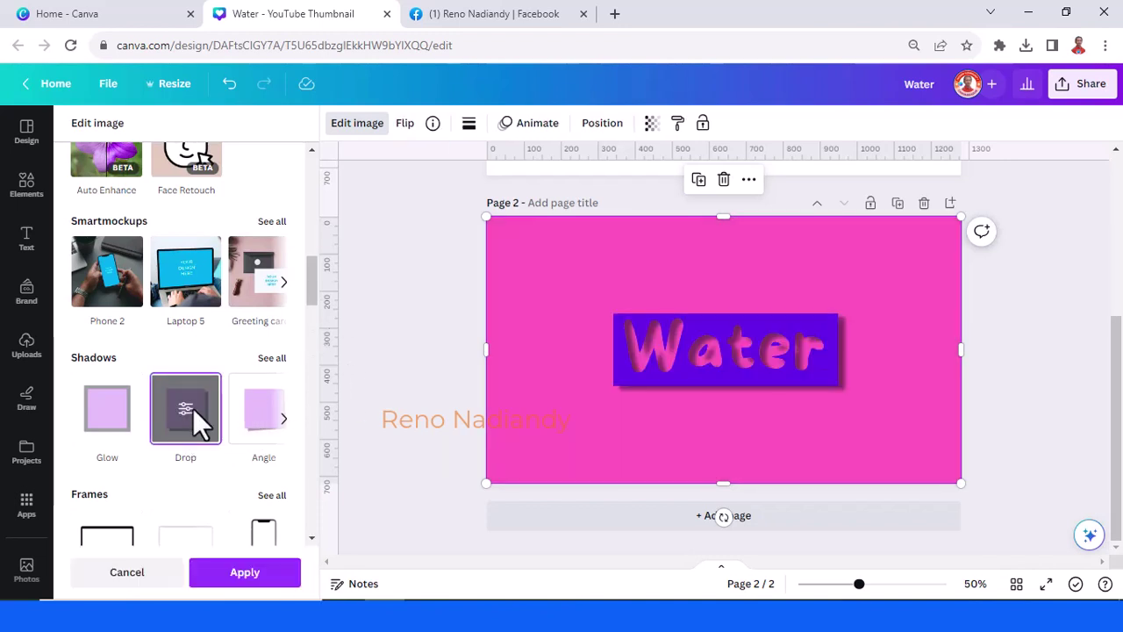
{"action": "left_click", "coordinate": [183, 405]}
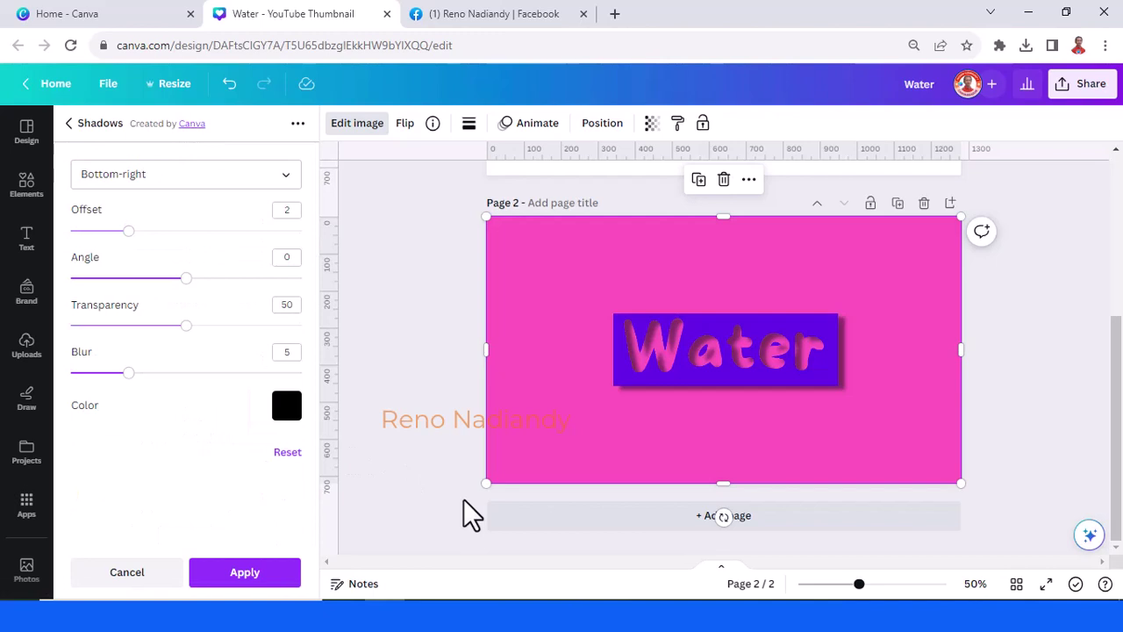
{"action": "left_click_drag", "start_coordinate": [871, 585], "coordinate": [894, 585]}
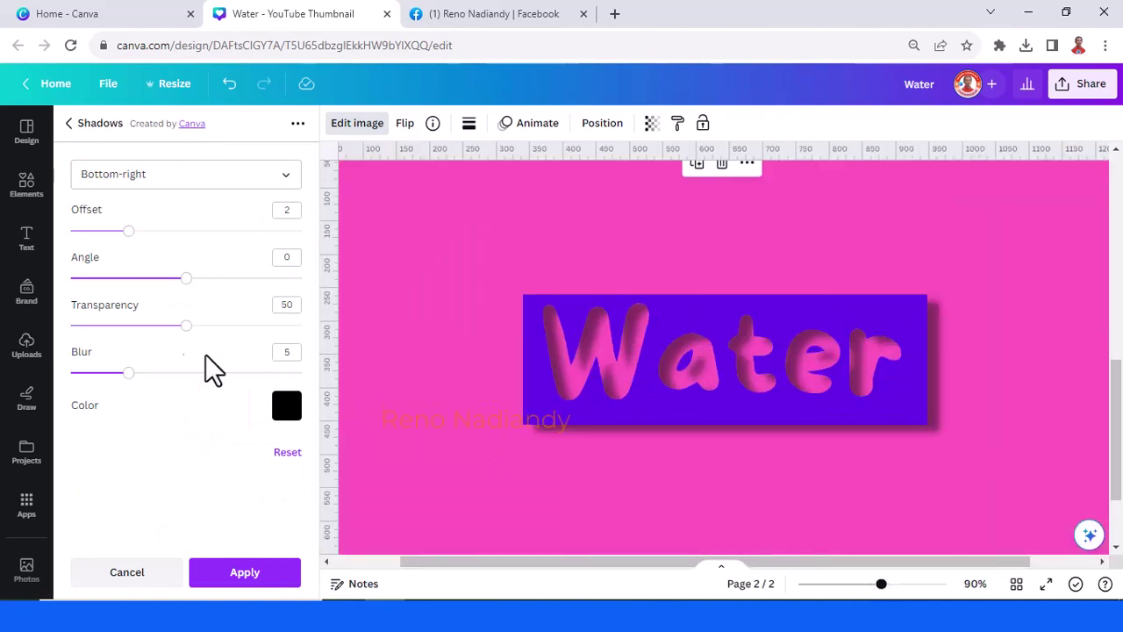
{"action": "left_click", "coordinate": [143, 180]}
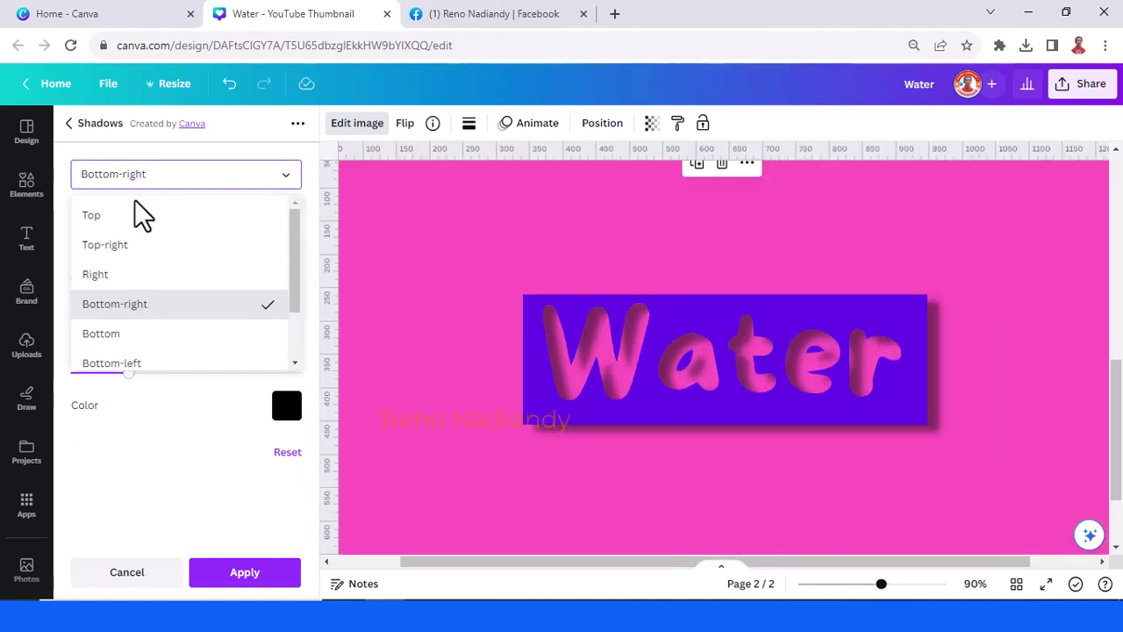
{"action": "scroll", "coordinate": [114, 303], "scroll_direction": "down", "scroll_amount": 1}
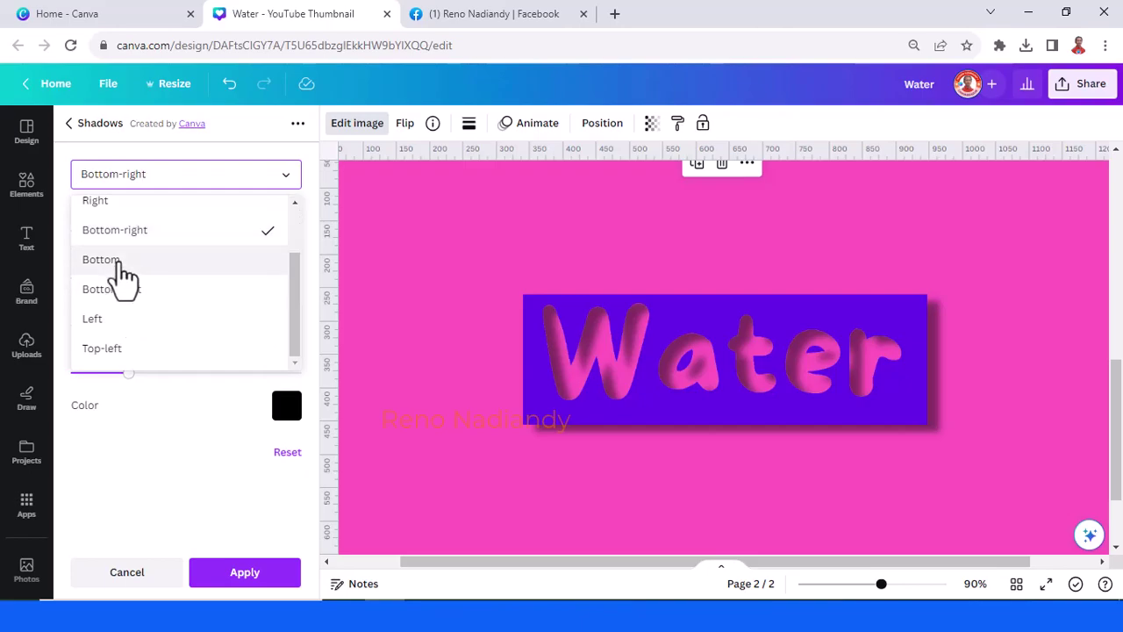
{"action": "left_click", "coordinate": [103, 260]}
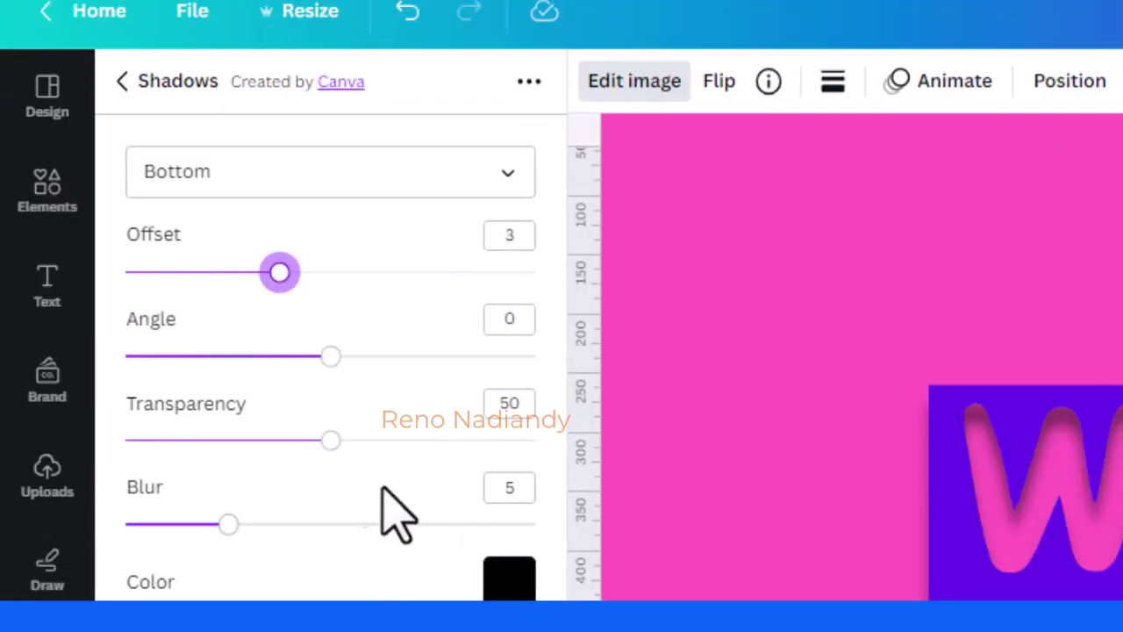
{"action": "mouse_move", "coordinate": [331, 440]}
{"action": "left_mouse_down"}
{"action": "mouse_move", "coordinate": [404, 441]}
{"action": "mouse_move", "coordinate": [387, 441]}
{"action": "left_mouse_up"}
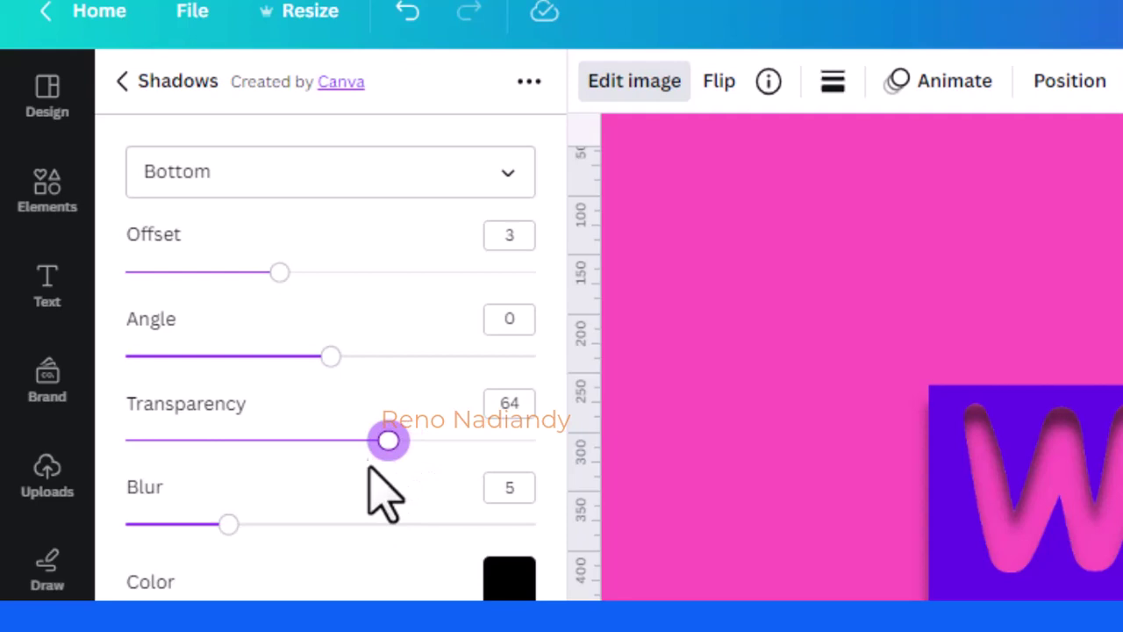
{"action": "left_click_drag", "start_coordinate": [228, 524], "coordinate": [188, 524]}
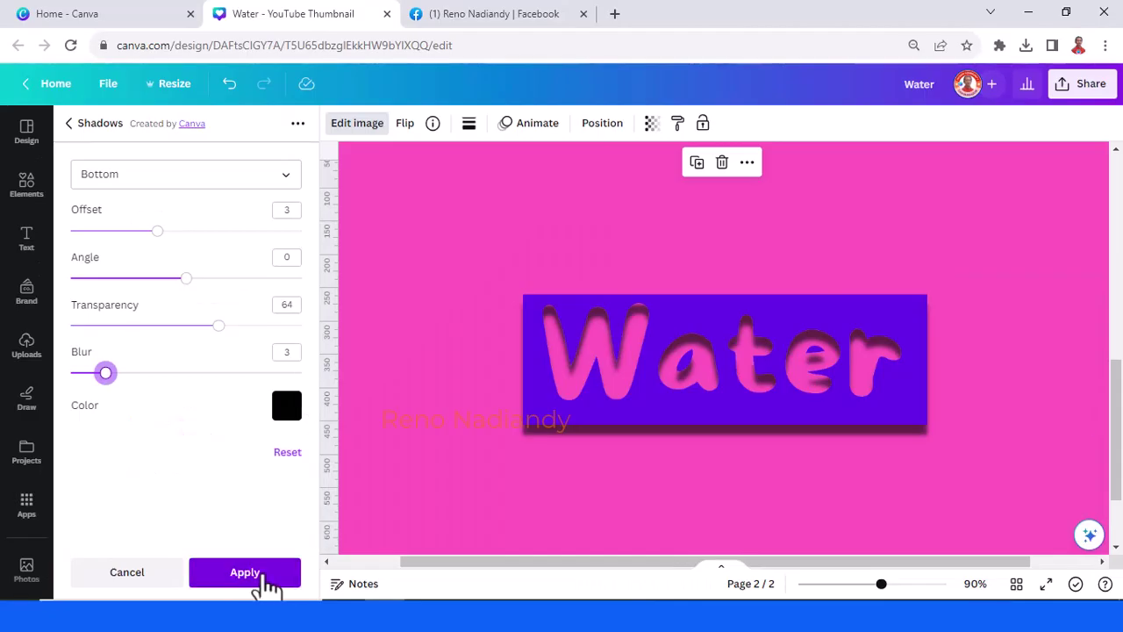
{"action": "left_click", "coordinate": [245, 572]}
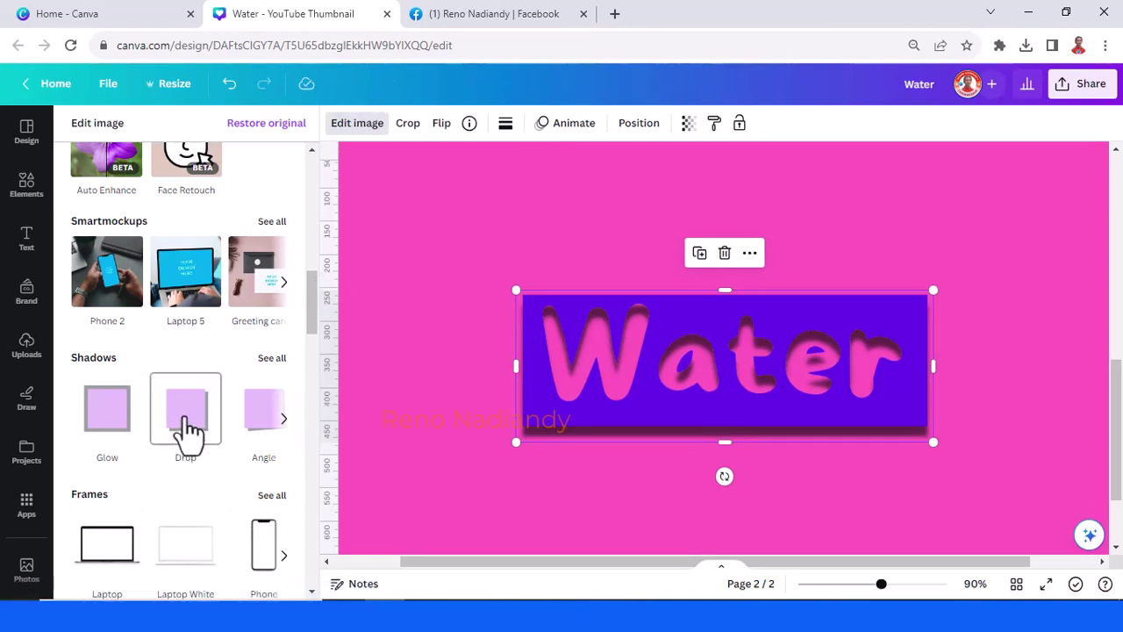
Add a white top-direction shadow with offset 4, transparency 89 and blur 3
{"action": "left_click", "coordinate": [188, 418]}
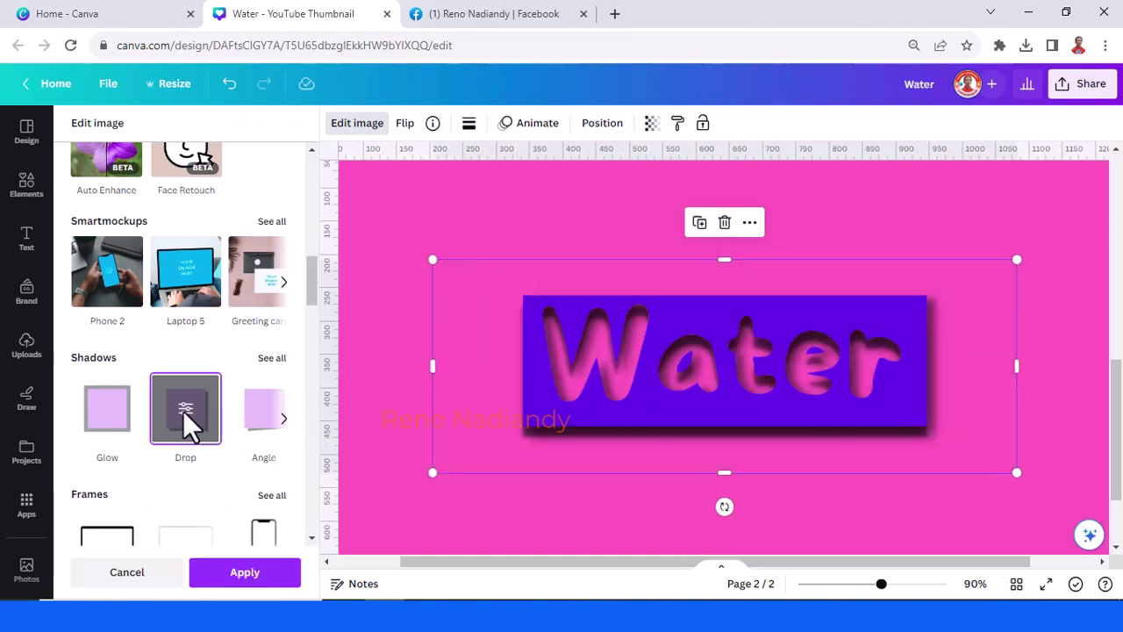
{"action": "left_click", "coordinate": [187, 417]}
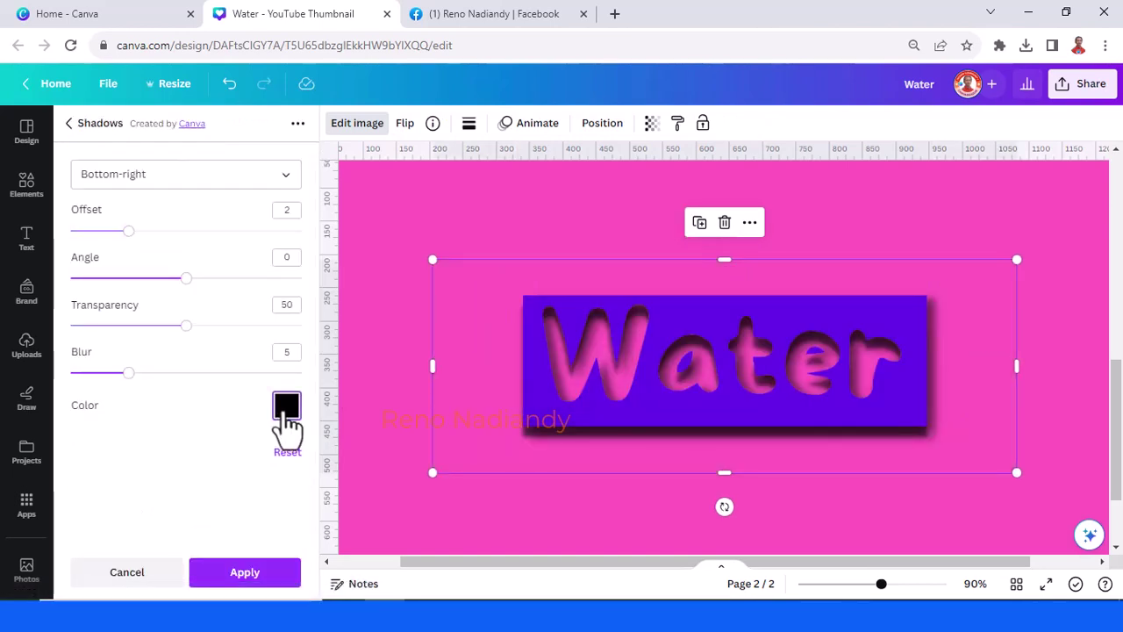
{"action": "left_click", "coordinate": [287, 409]}
{"action": "left_click", "coordinate": [400, 298]}
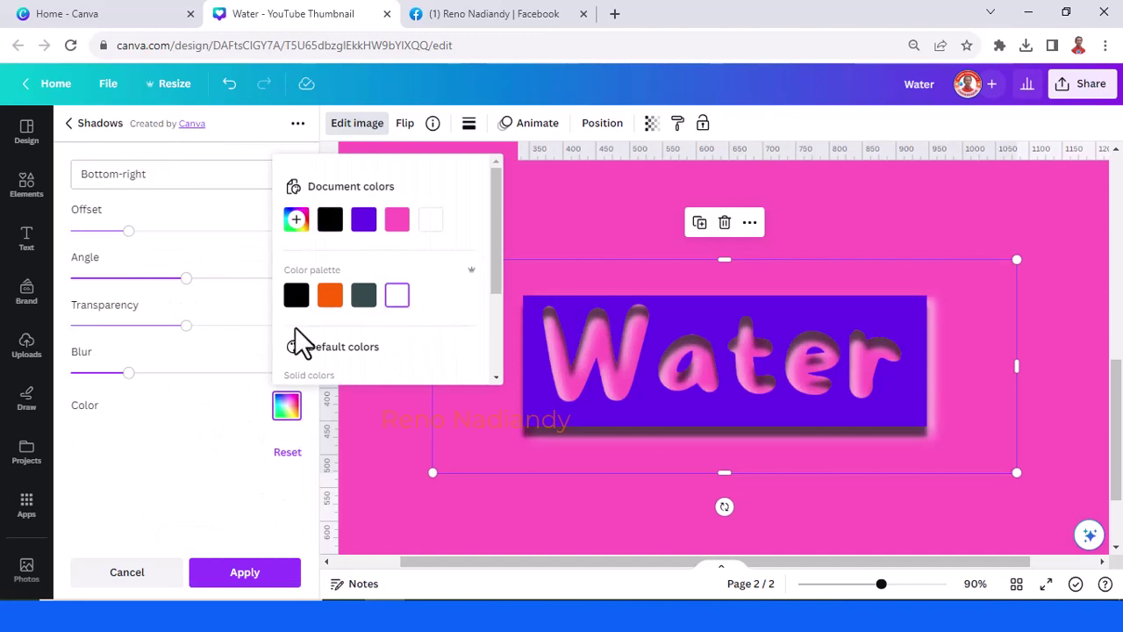
{"action": "left_click_drag", "start_coordinate": [129, 232], "coordinate": [158, 231]}
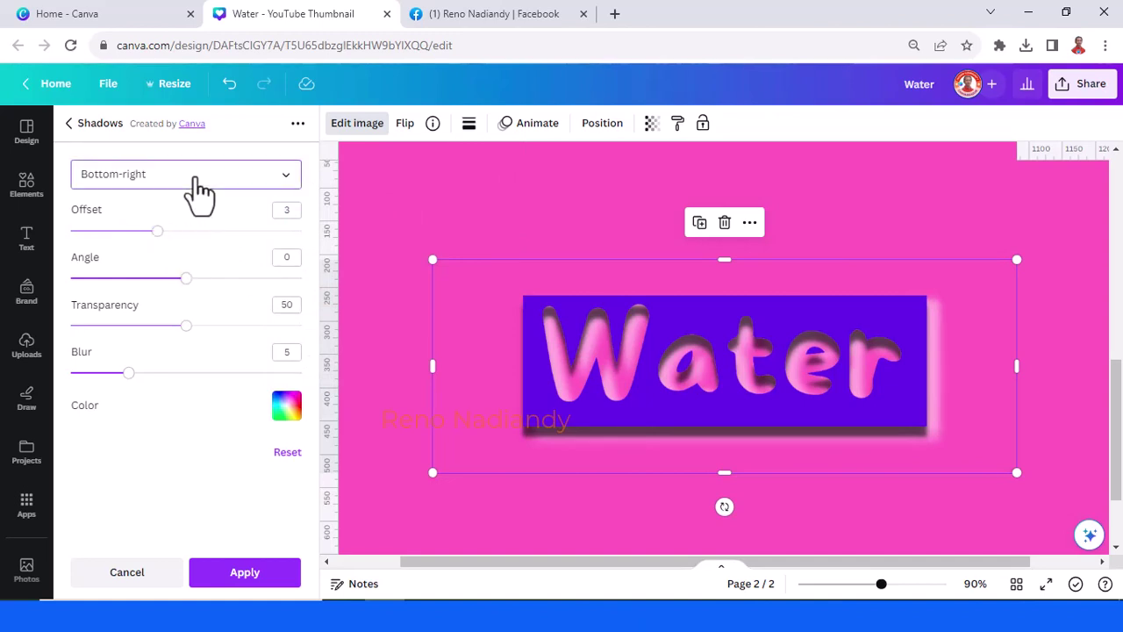
{"action": "left_click", "coordinate": [195, 175]}
{"action": "left_click", "coordinate": [155, 219]}
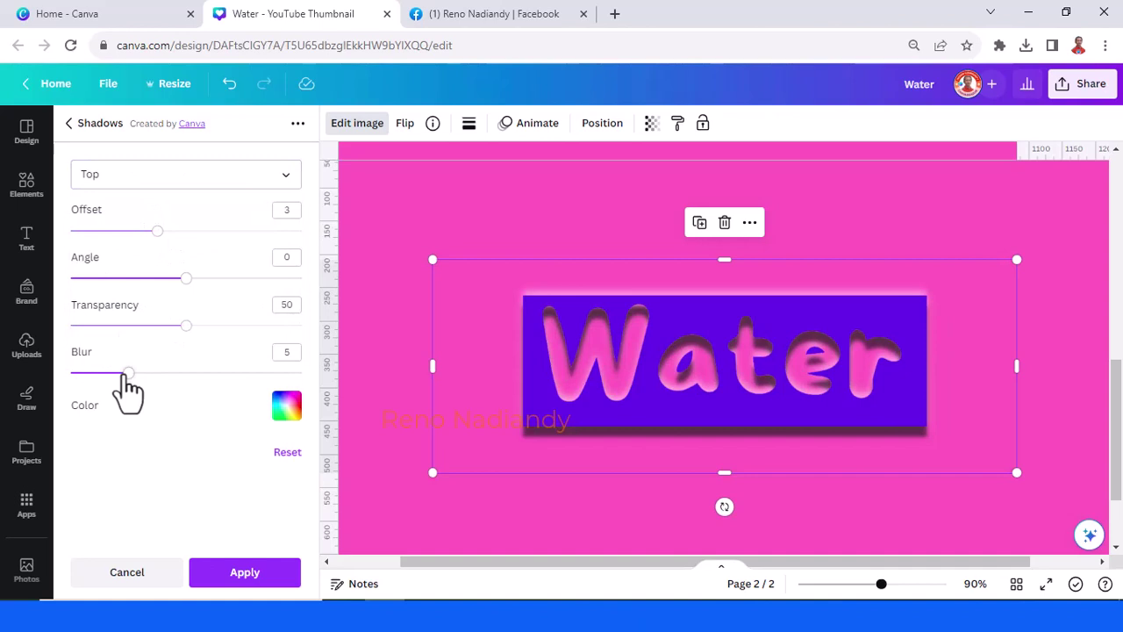
{"action": "left_click_drag", "start_coordinate": [128, 373], "coordinate": [106, 373]}
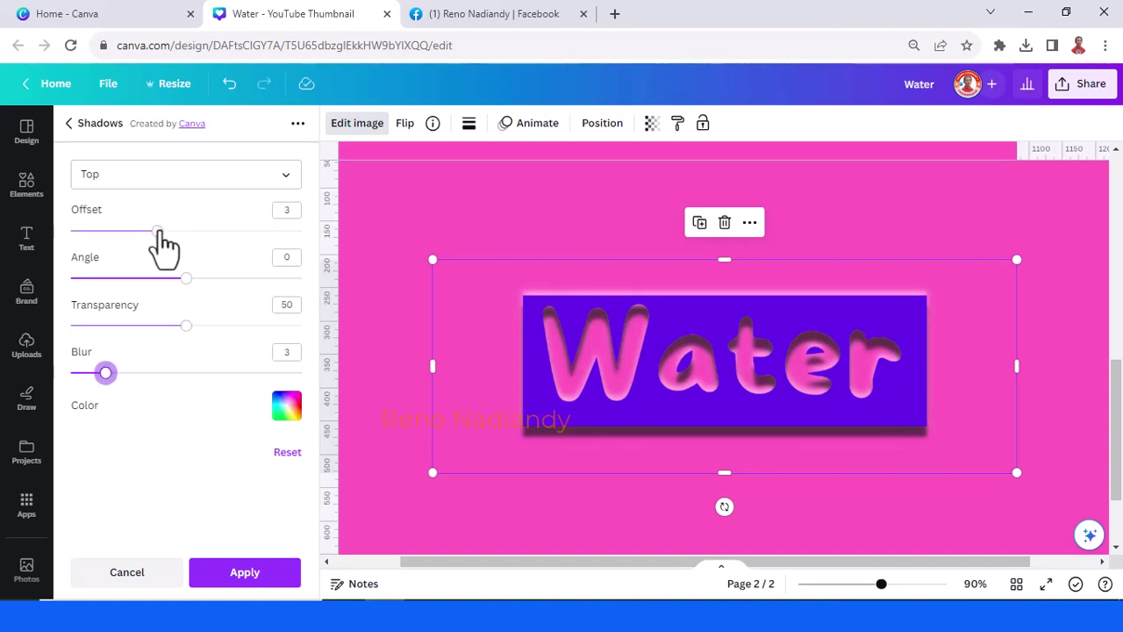
{"action": "left_click_drag", "start_coordinate": [157, 231], "coordinate": [185, 232]}
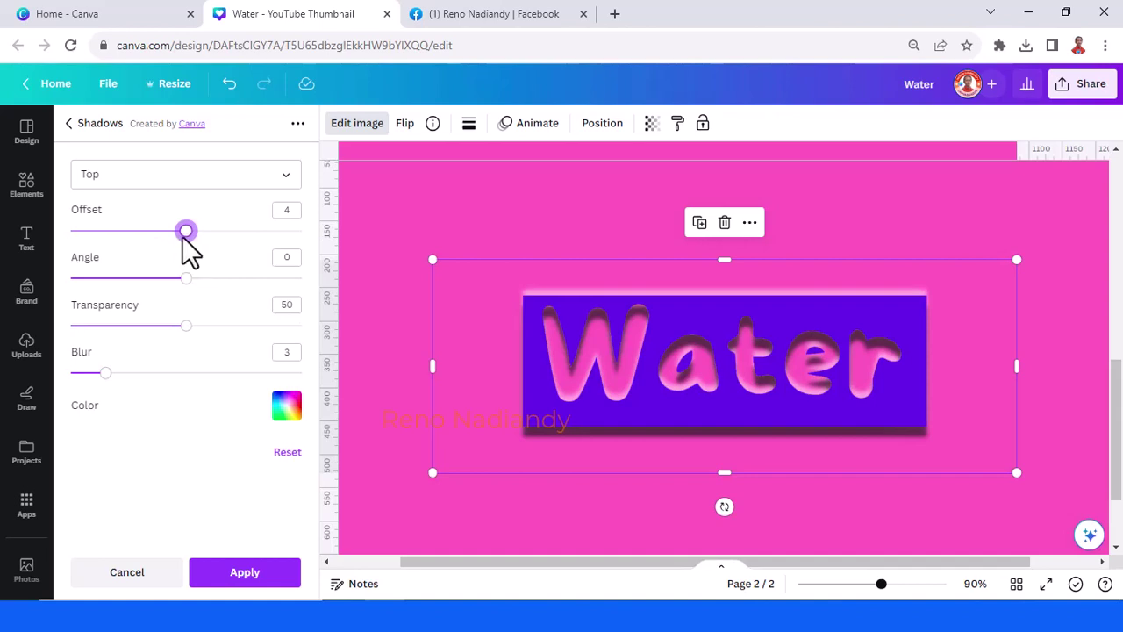
{"action": "left_click_drag", "start_coordinate": [261, 325], "coordinate": [275, 327]}
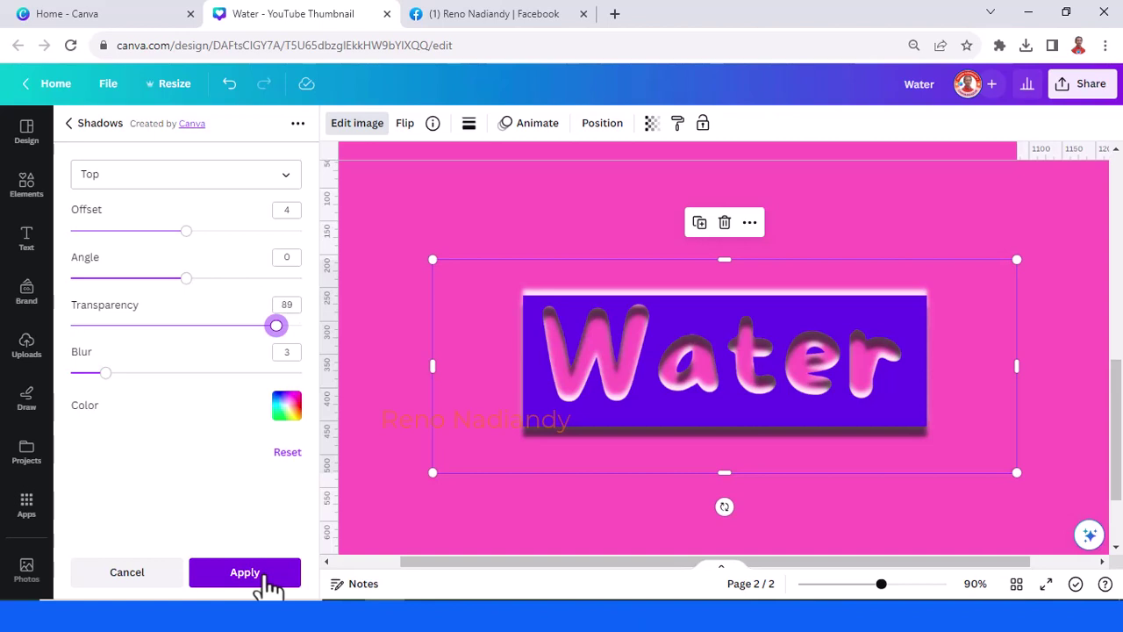
{"action": "left_click", "coordinate": [246, 573]}
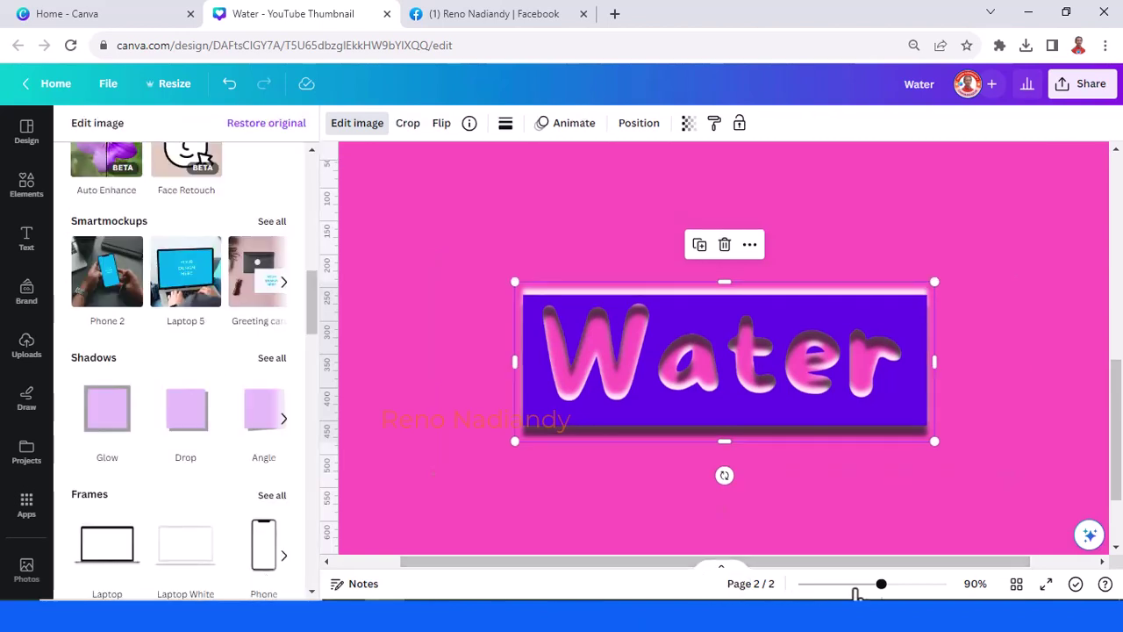
Zoom out to 56% and resize the Water image by its corner handles
{"action": "left_click", "coordinate": [866, 585]}
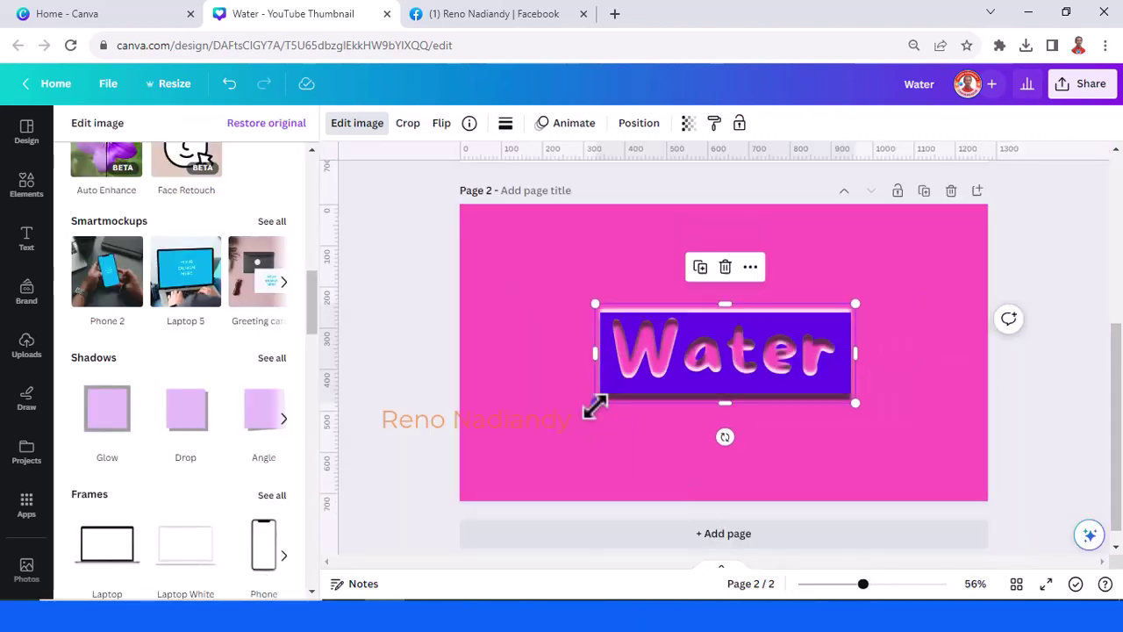
{"action": "left_click_drag", "start_coordinate": [595, 404], "coordinate": [567, 421]}
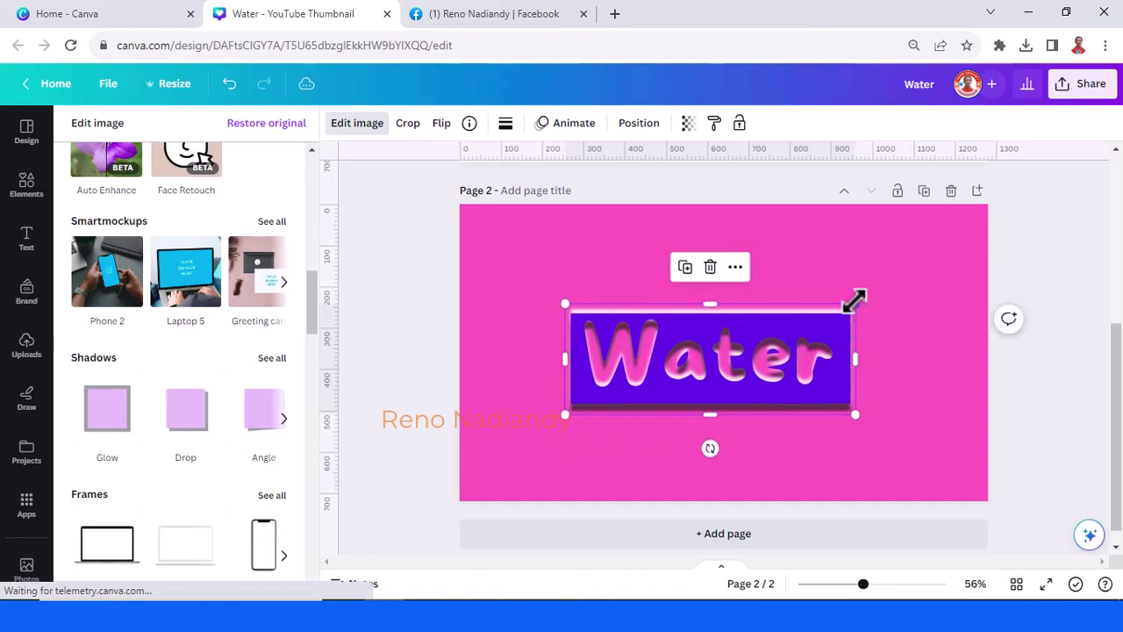
{"action": "mouse_move", "coordinate": [853, 302]}
{"action": "left_mouse_down"}
{"action": "mouse_move", "coordinate": [908, 279]}
{"action": "mouse_move", "coordinate": [875, 323]}
{"action": "left_mouse_up"}
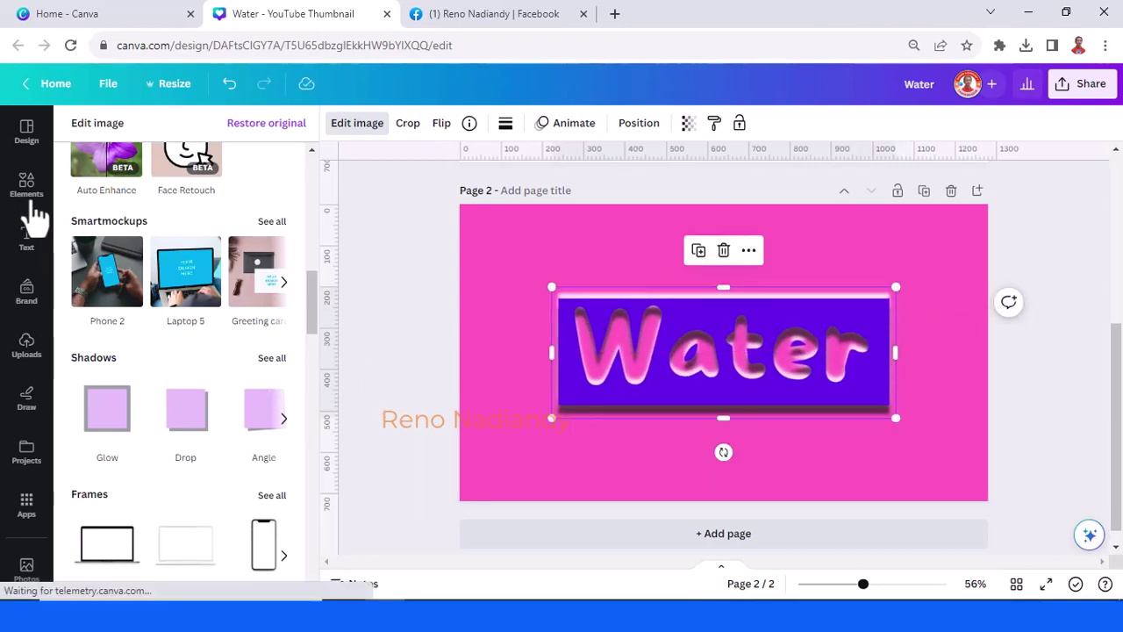
{"action": "left_click", "coordinate": [28, 187]}
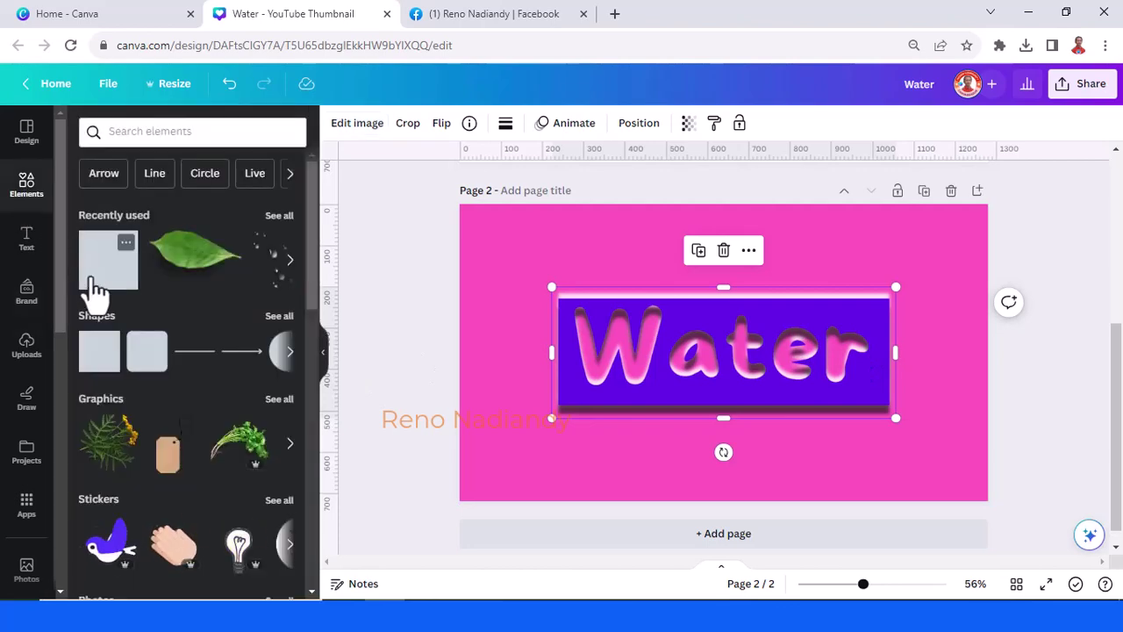
Add a purple square and stretch it across the top of the page
{"action": "left_click", "coordinate": [103, 299]}
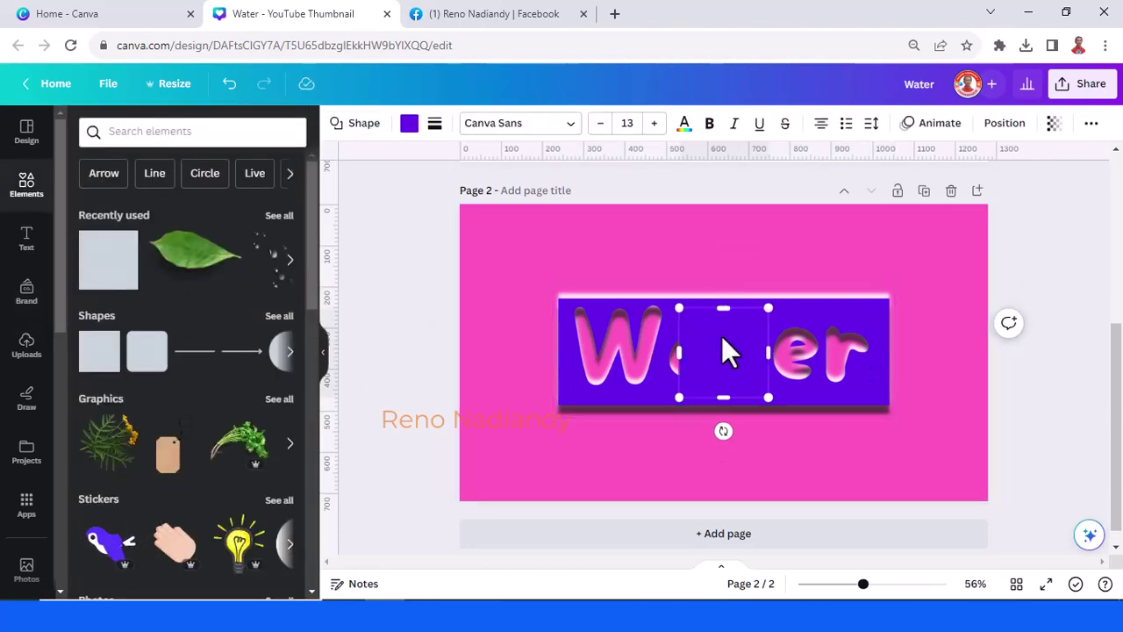
{"action": "left_click", "coordinate": [768, 247]}
{"action": "left_click_drag", "start_coordinate": [747, 340], "coordinate": [527, 237]}
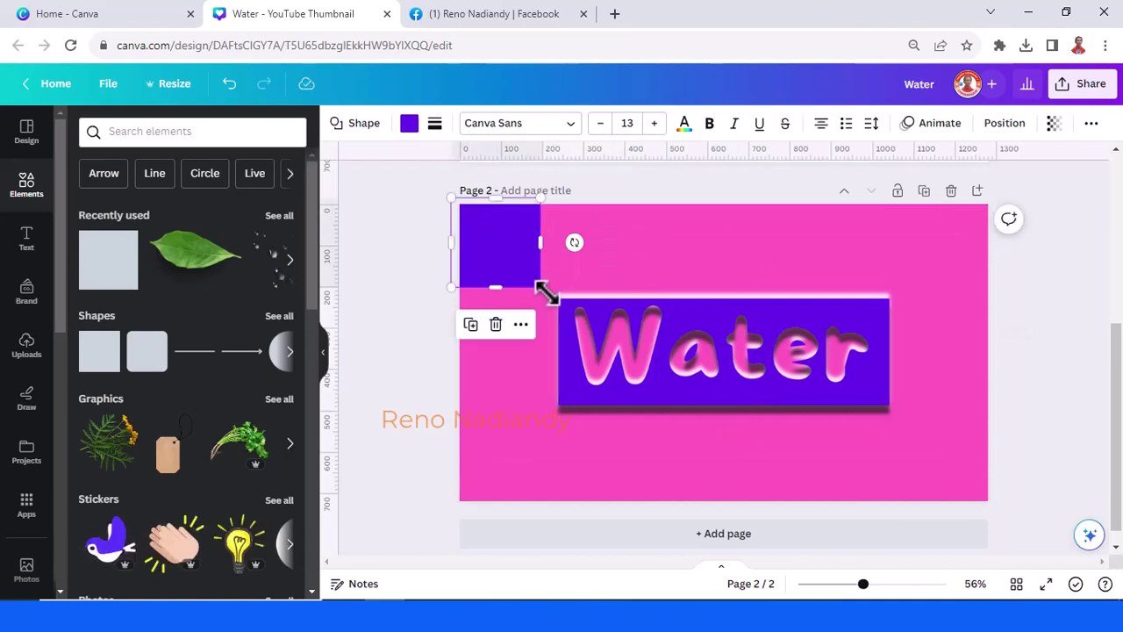
{"action": "left_click_drag", "start_coordinate": [549, 292], "coordinate": [577, 301]}
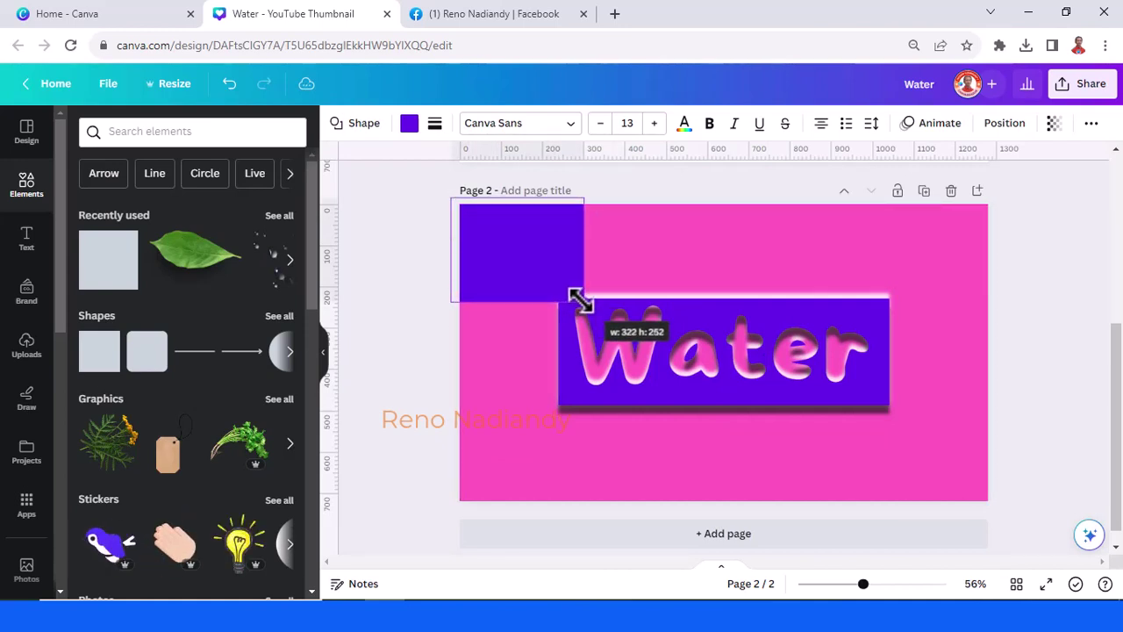
{"action": "left_click_drag", "start_coordinate": [582, 253], "coordinate": [1046, 270]}
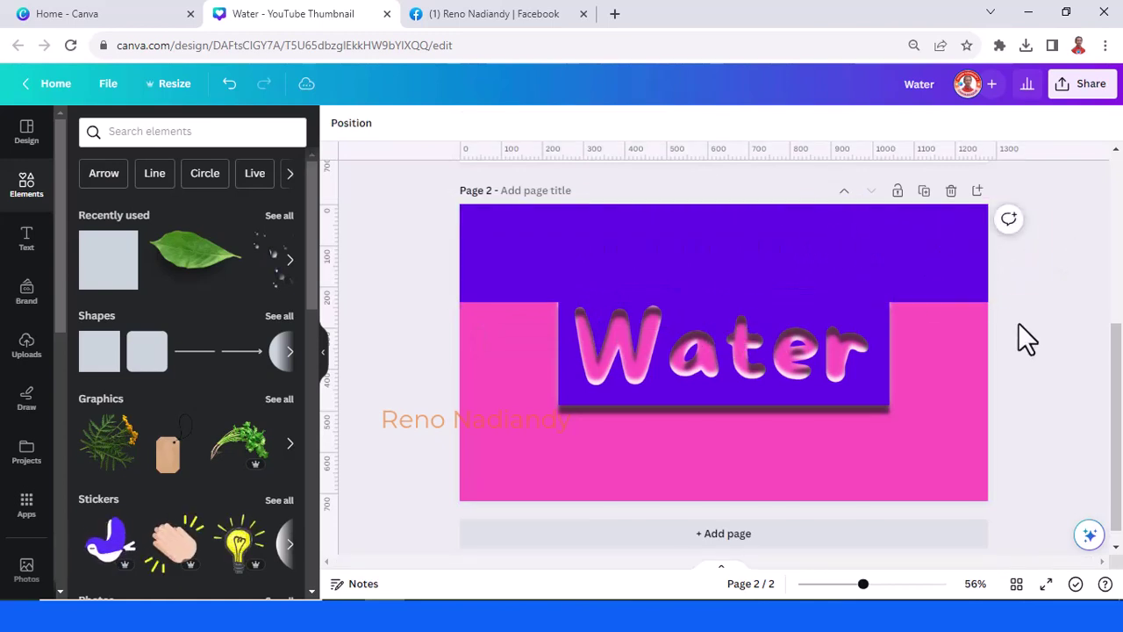
Duplicate the purple rectangle to cover the bottom, left and right pink areas
{"action": "left_click", "coordinate": [824, 254]}
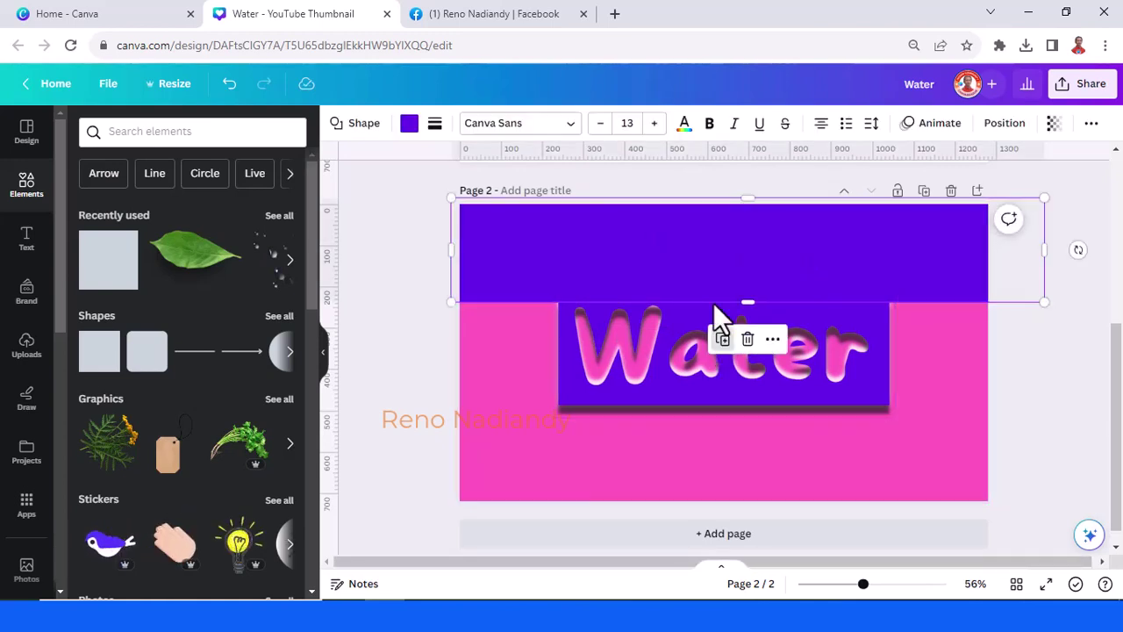
{"action": "left_click", "coordinate": [722, 339]}
{"action": "mouse_move", "coordinate": [716, 331]}
{"action": "left_mouse_down"}
{"action": "mouse_move", "coordinate": [701, 428]}
{"action": "mouse_move", "coordinate": [714, 450]}
{"action": "left_mouse_up"}
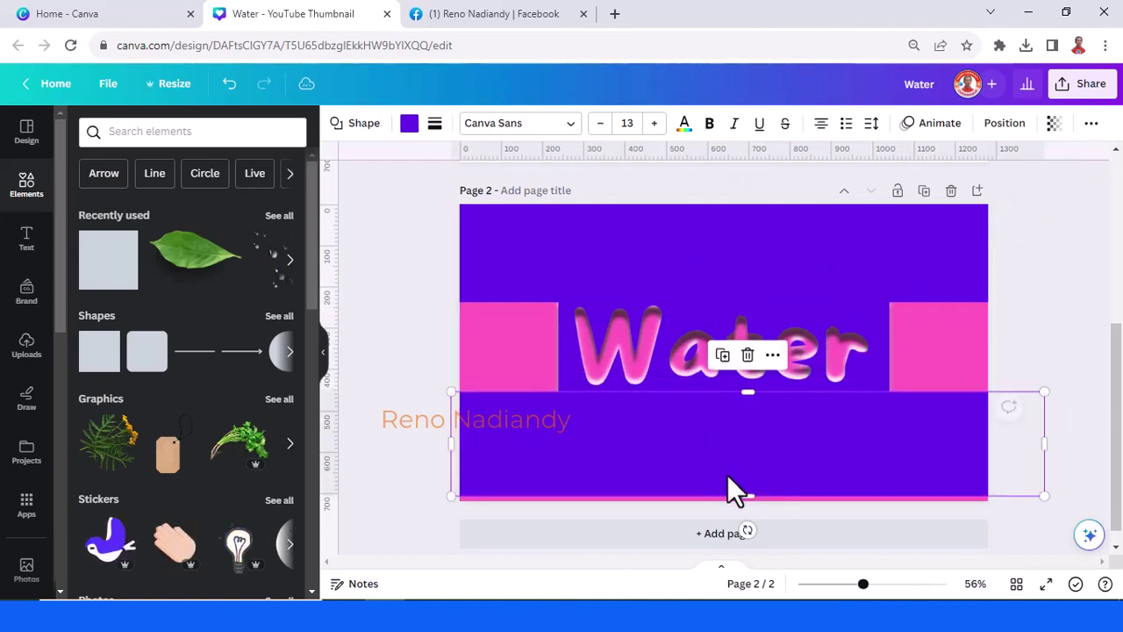
{"action": "left_click_drag", "start_coordinate": [738, 494], "coordinate": [740, 509]}
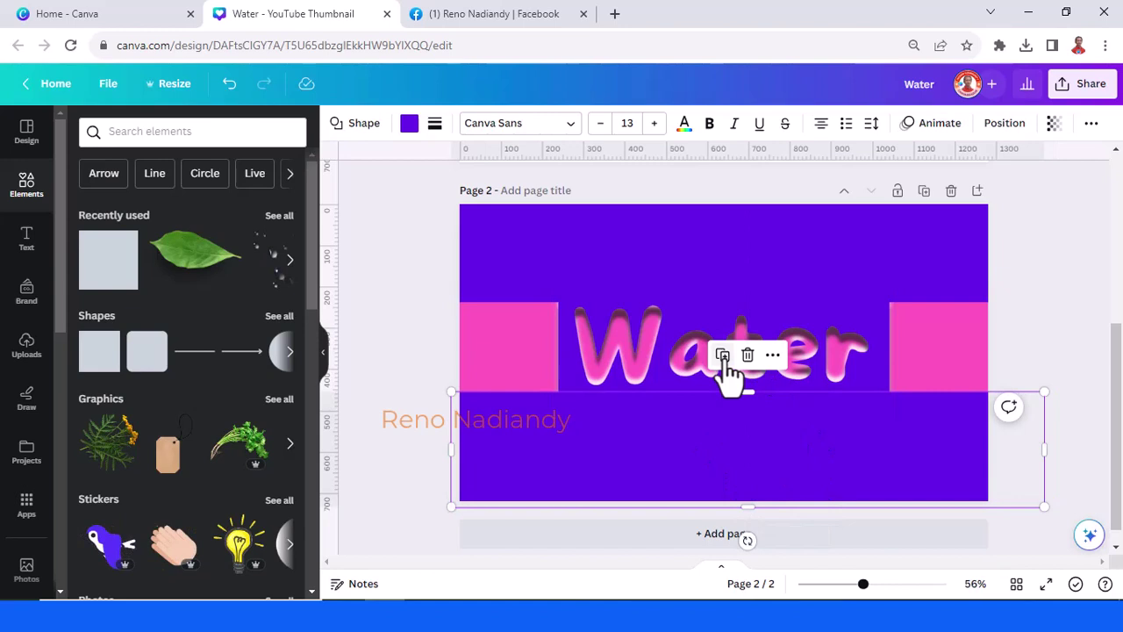
{"action": "mouse_move", "coordinate": [1051, 455]}
{"action": "left_mouse_down"}
{"action": "mouse_move", "coordinate": [566, 419]}
{"action": "mouse_move", "coordinate": [511, 396]}
{"action": "mouse_move", "coordinate": [514, 267]}
{"action": "left_mouse_up"}
{"action": "left_click", "coordinate": [489, 231]}
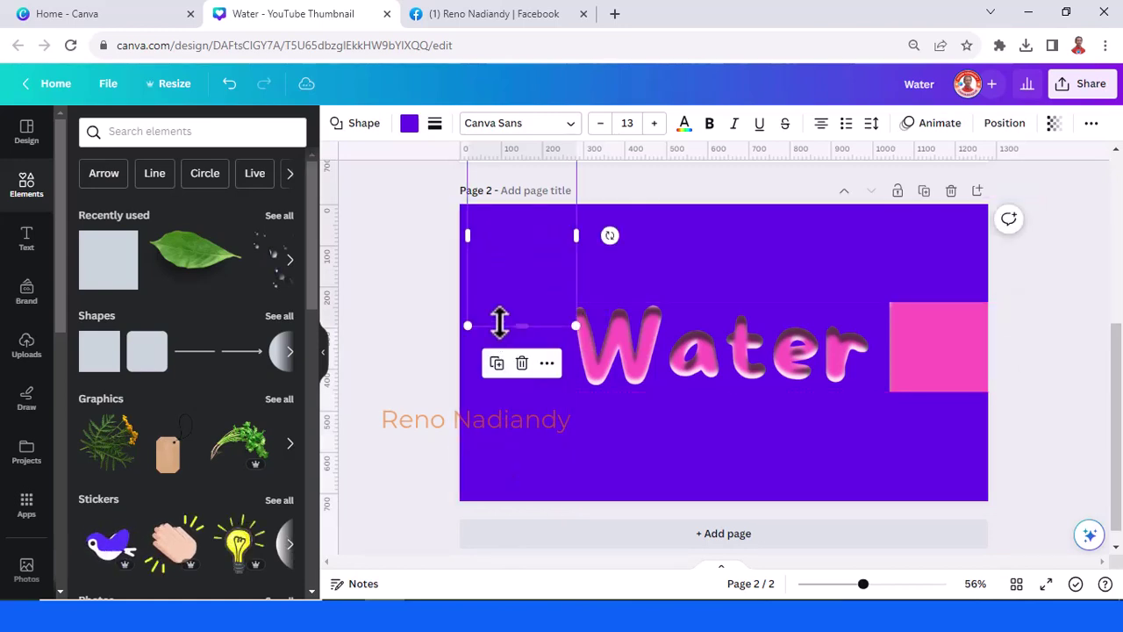
{"action": "left_click_drag", "start_coordinate": [501, 321], "coordinate": [918, 371]}
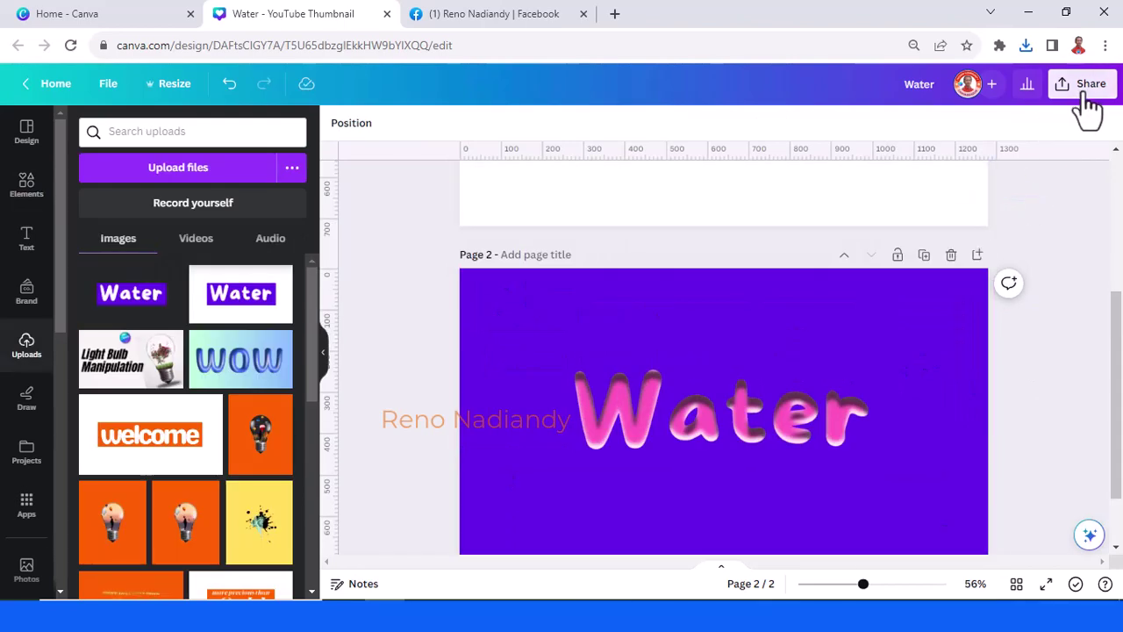
Download page 2 alone as a transparent-background PNG, excluding page 1
{"action": "left_click", "coordinate": [1081, 84]}
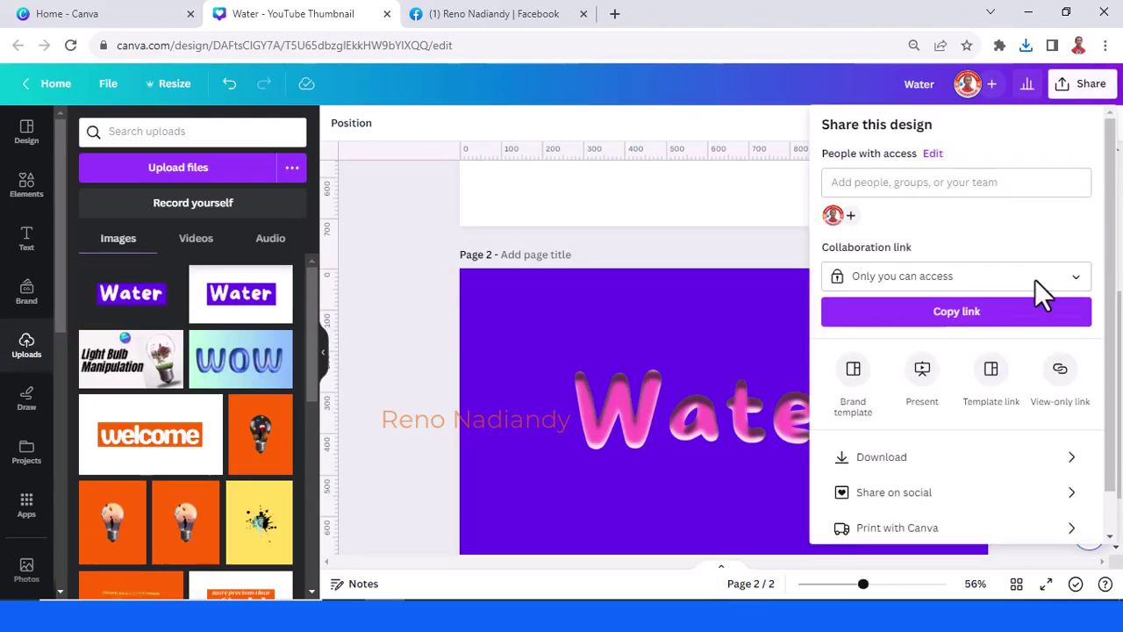
{"action": "left_click", "coordinate": [907, 458]}
{"action": "left_click", "coordinate": [862, 281]}
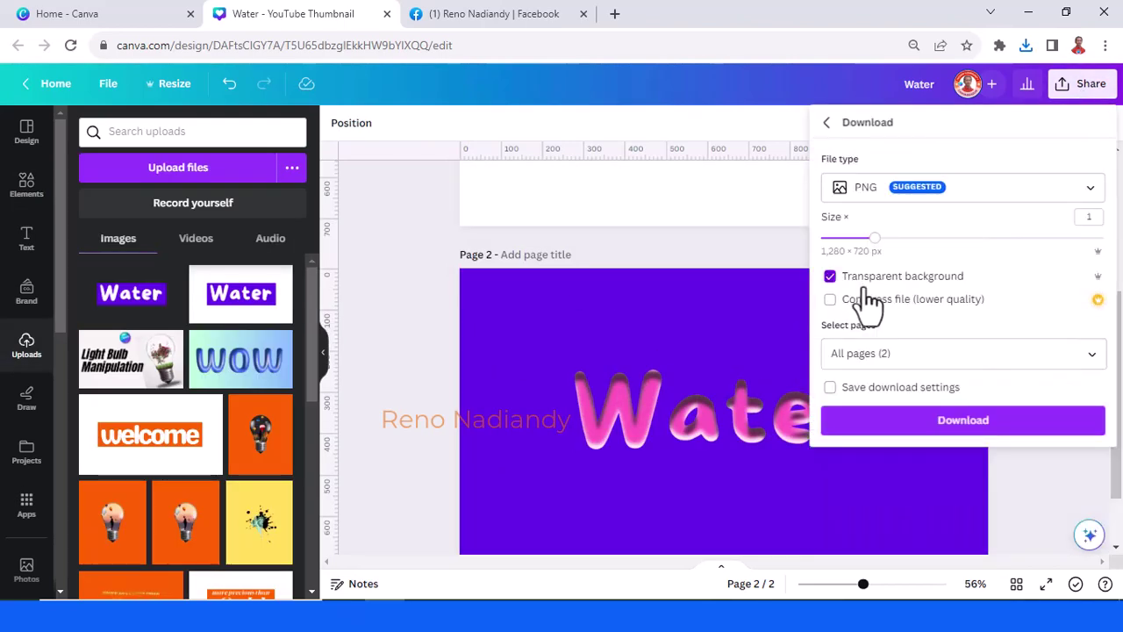
{"action": "left_click", "coordinate": [1092, 361]}
{"action": "left_click", "coordinate": [956, 443]}
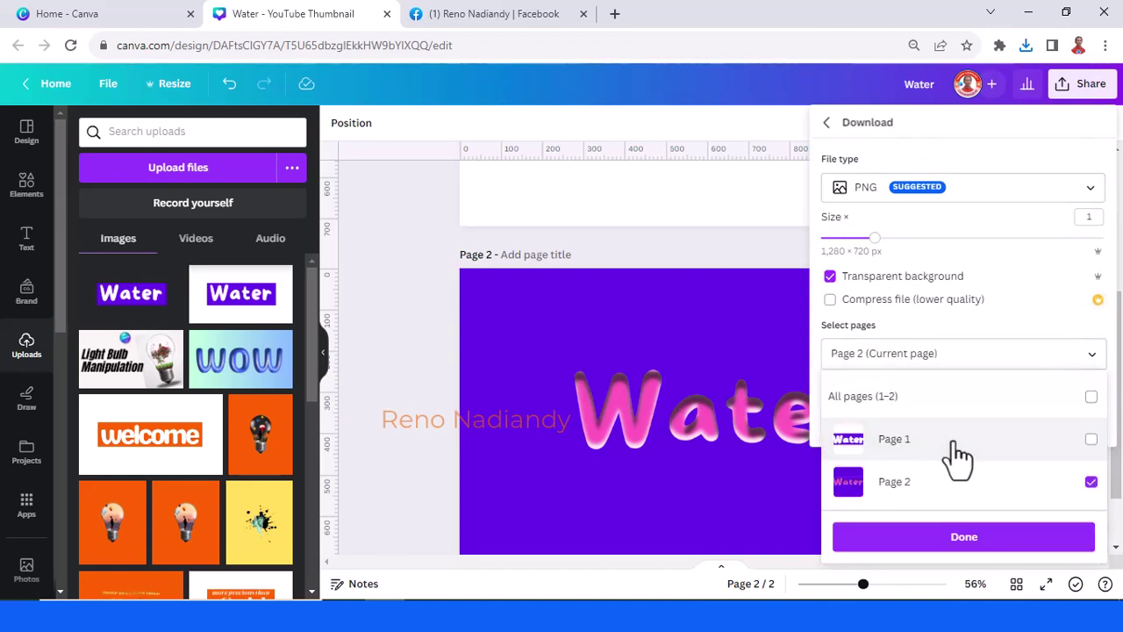
{"action": "left_click", "coordinate": [970, 538]}
{"action": "left_click", "coordinate": [986, 434]}
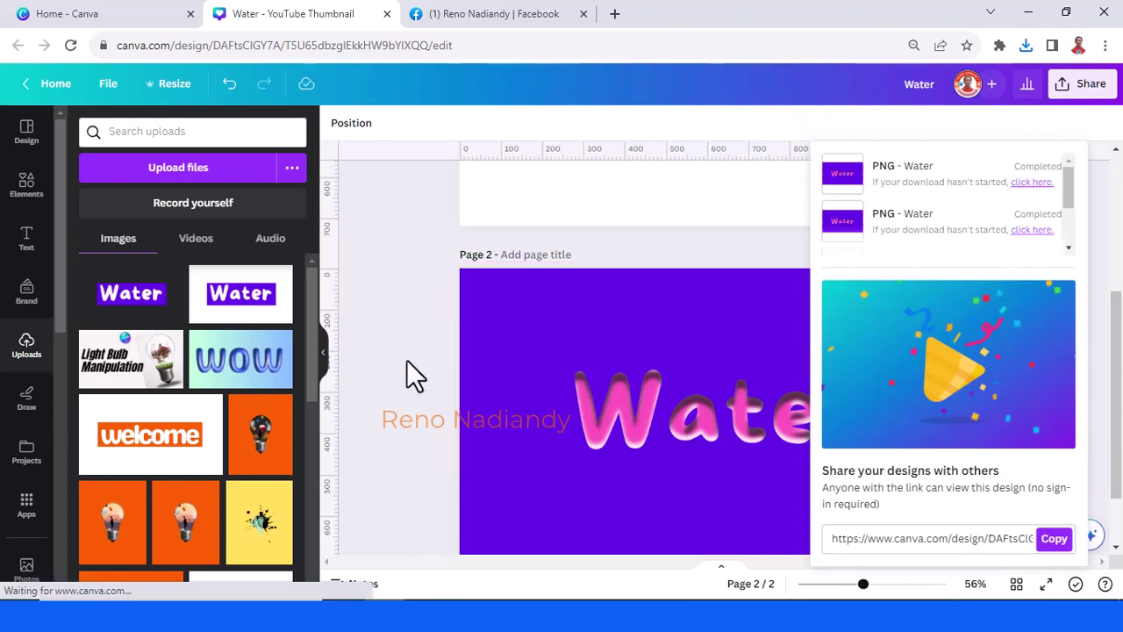
Add a third page and place the green leaf from Recently used, enlarged to cover it
{"action": "scroll", "coordinate": [413, 369], "scroll_direction": "down", "scroll_amount": 1}
{"action": "left_click", "coordinate": [632, 522]}
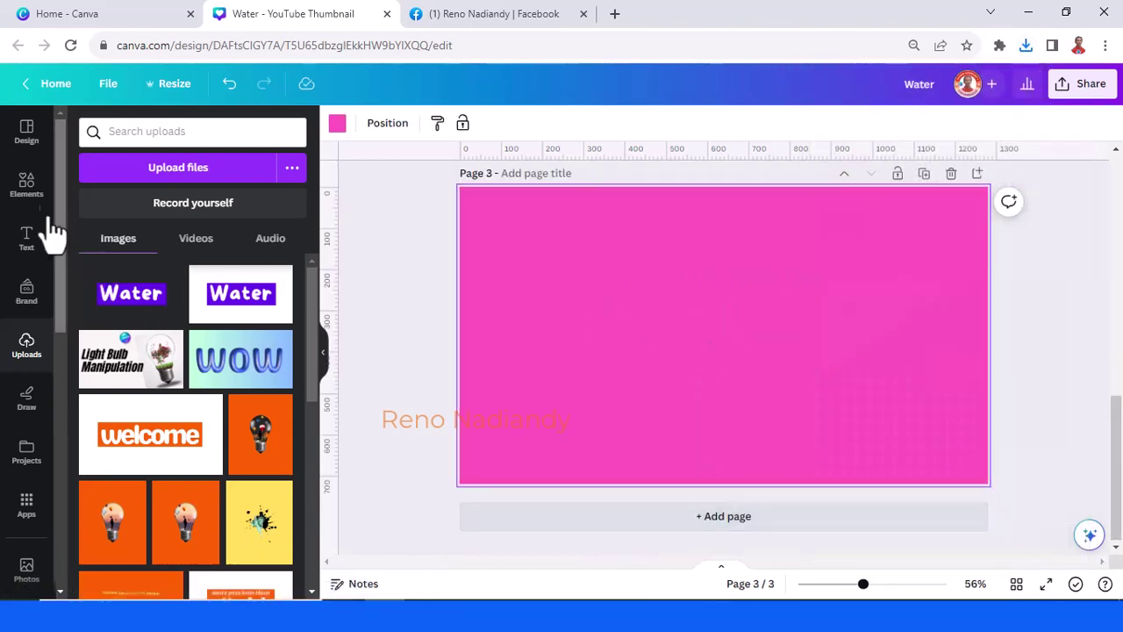
{"action": "left_click", "coordinate": [26, 186]}
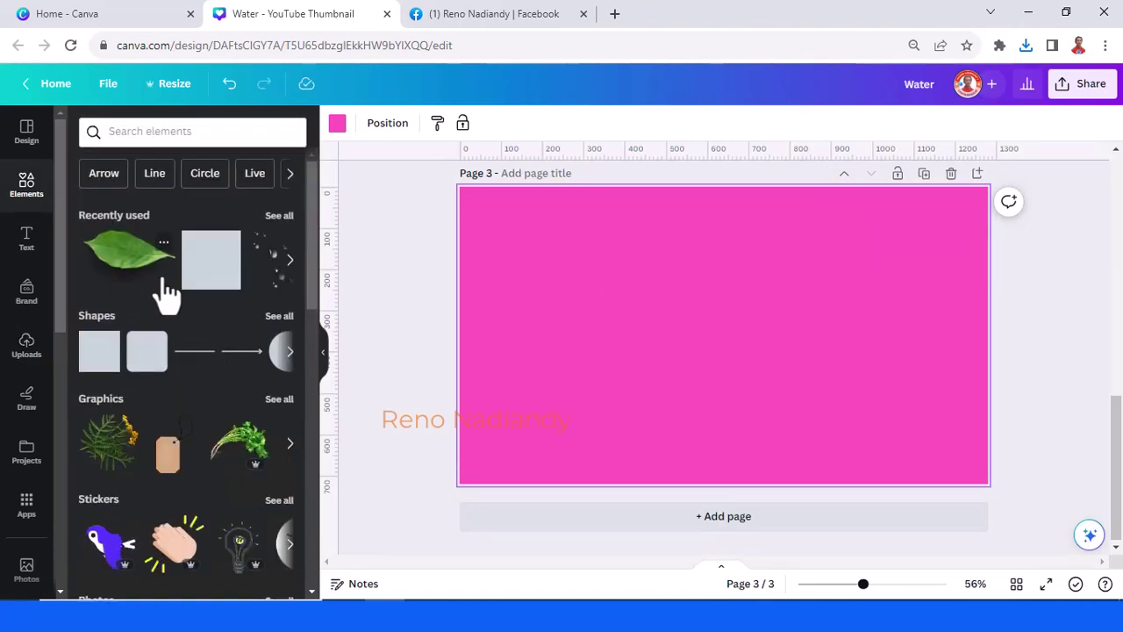
{"action": "left_click_drag", "start_coordinate": [158, 279], "coordinate": [692, 351]}
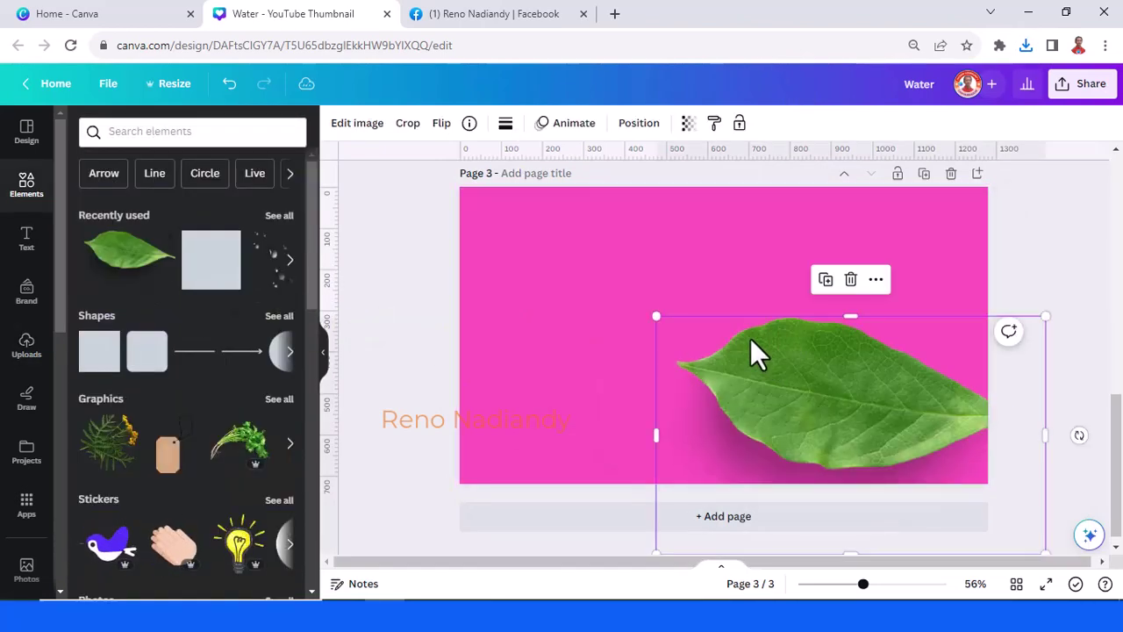
{"action": "left_click_drag", "start_coordinate": [654, 318], "coordinate": [195, 138]}
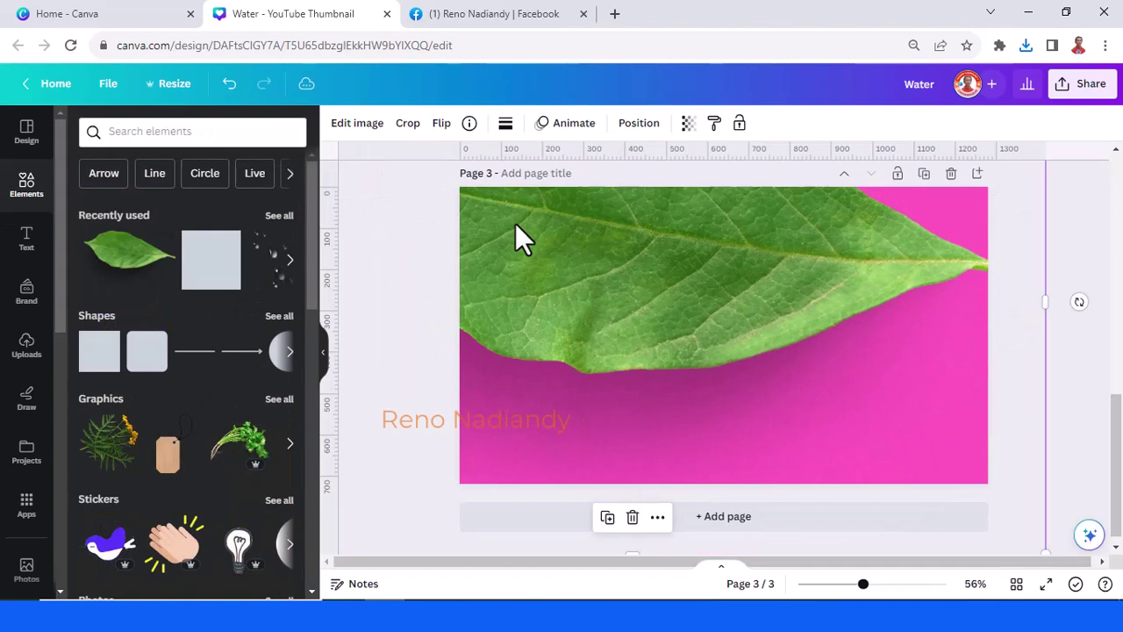
{"action": "mouse_move", "coordinate": [667, 343]}
{"action": "left_mouse_down"}
{"action": "mouse_move", "coordinate": [702, 364]}
{"action": "mouse_move", "coordinate": [662, 366]}
{"action": "left_mouse_up"}
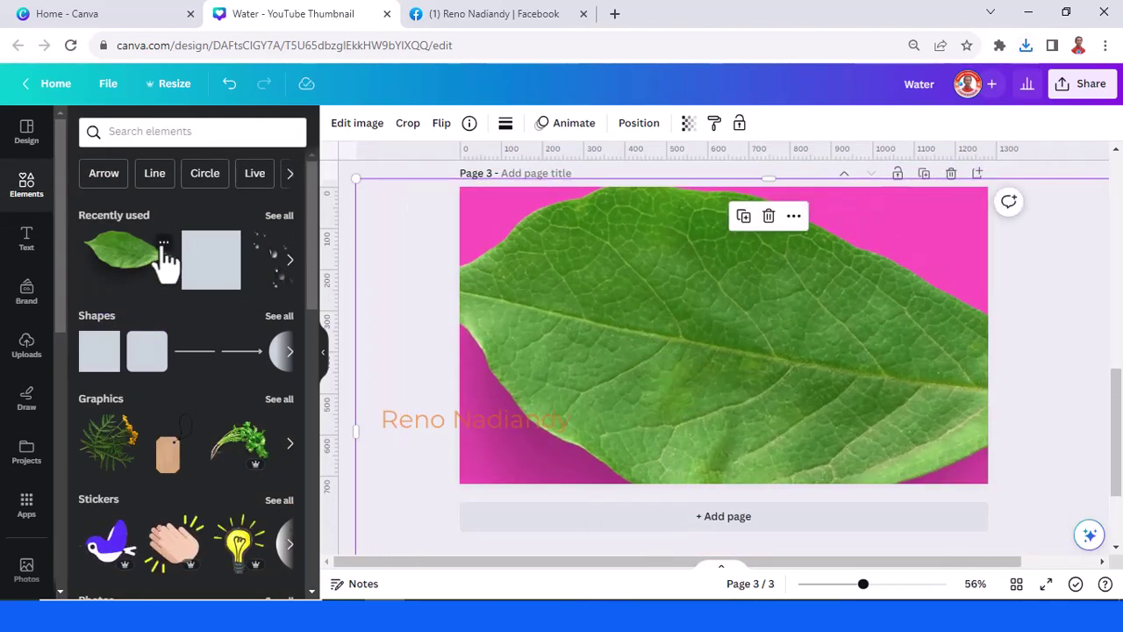
{"action": "left_click", "coordinate": [163, 242]}
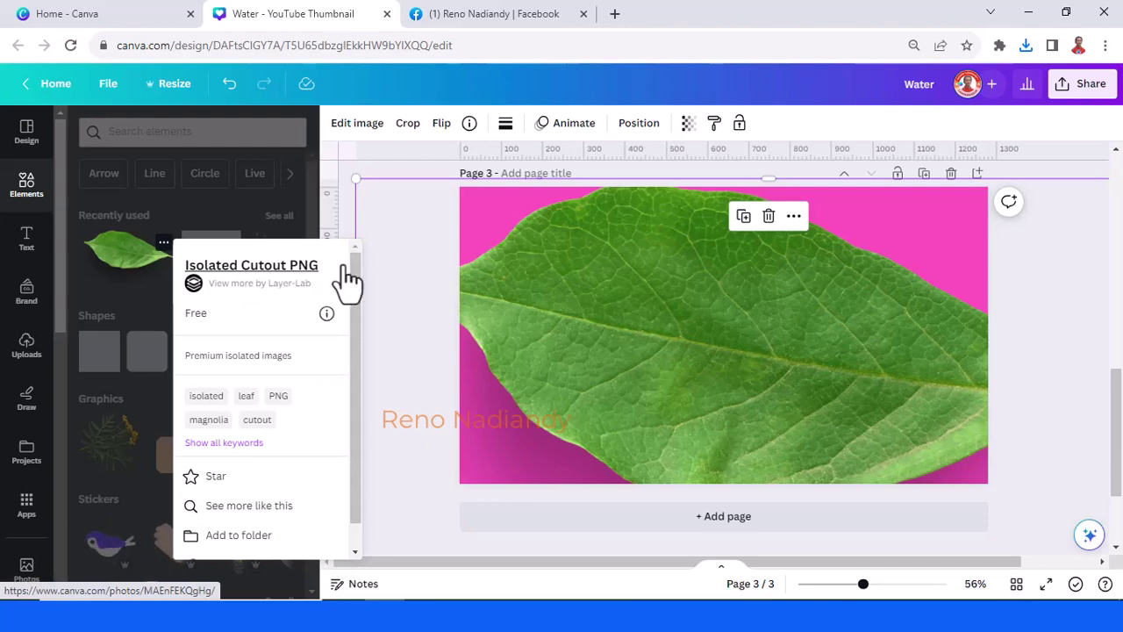
Drag the downloaded Water.png from Chrome's downloads onto the leaf on page 3
{"action": "left_click", "coordinate": [1030, 47]}
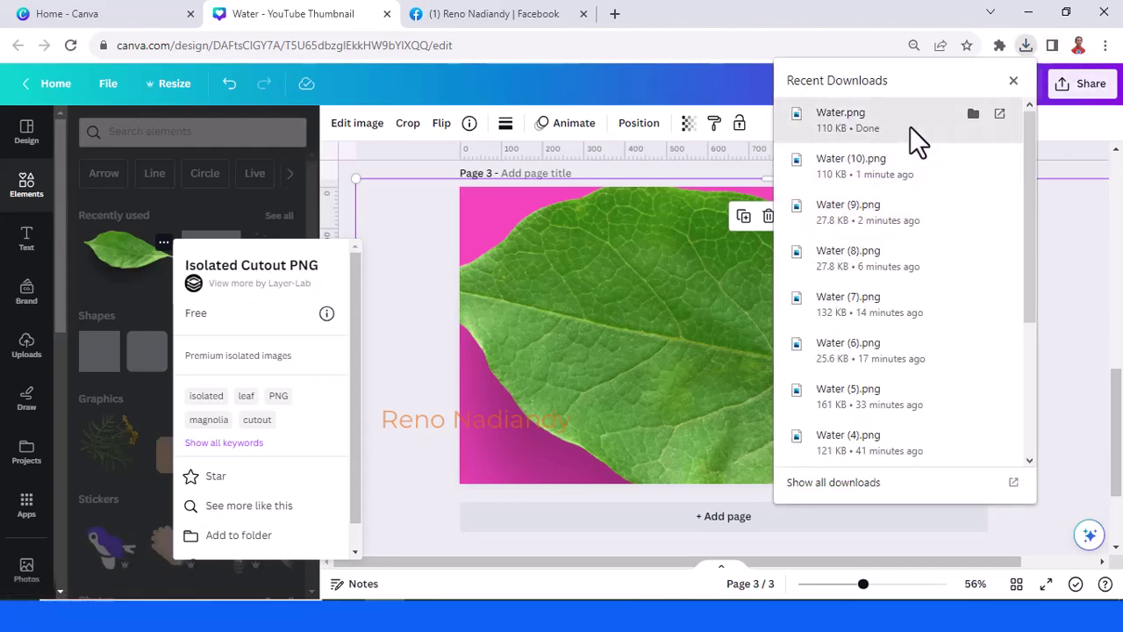
{"action": "left_click_drag", "start_coordinate": [904, 127], "coordinate": [666, 318]}
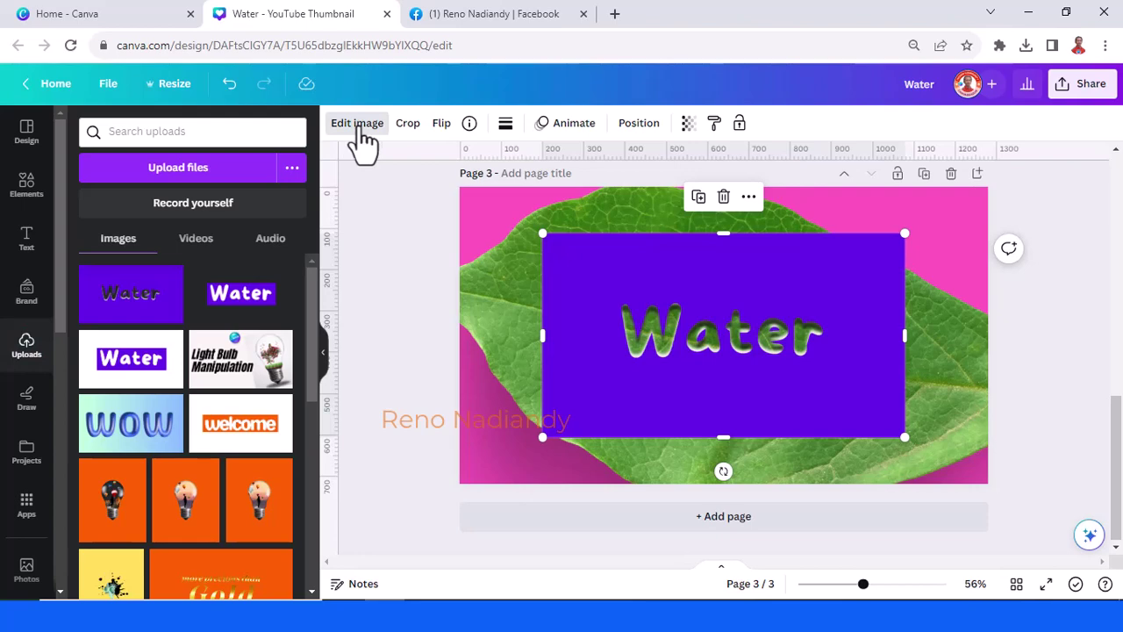
Strip the violet background from the Water image with BG Remover, tidying leftovers with Erase
{"action": "left_click", "coordinate": [360, 127]}
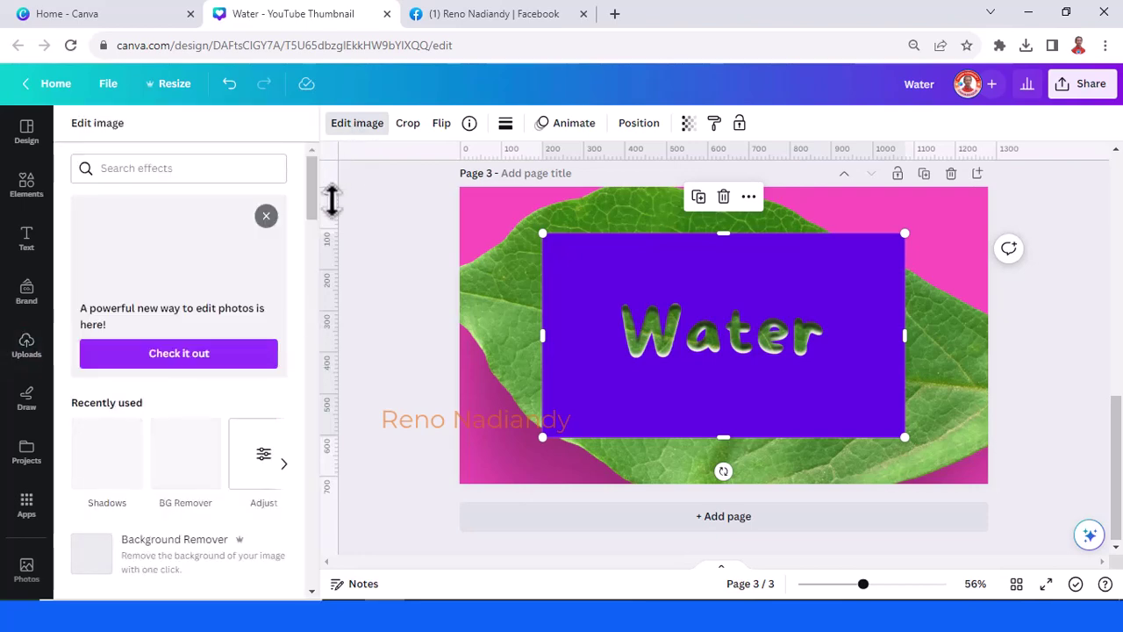
{"action": "left_click", "coordinate": [186, 466]}
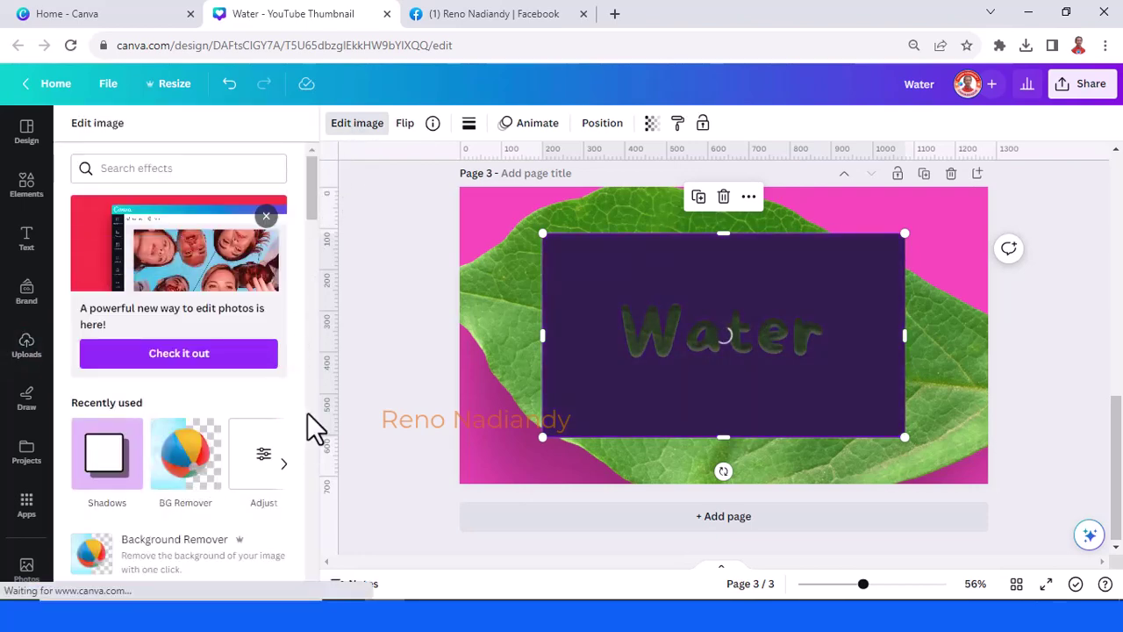
{"action": "left_click", "coordinate": [924, 585]}
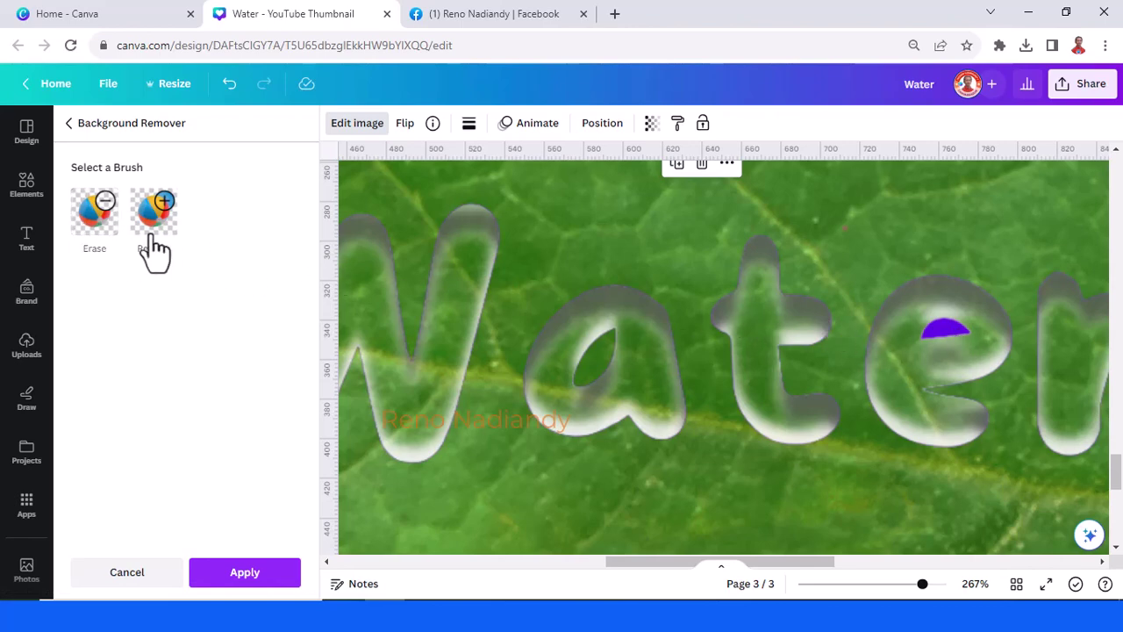
{"action": "left_click", "coordinate": [90, 207]}
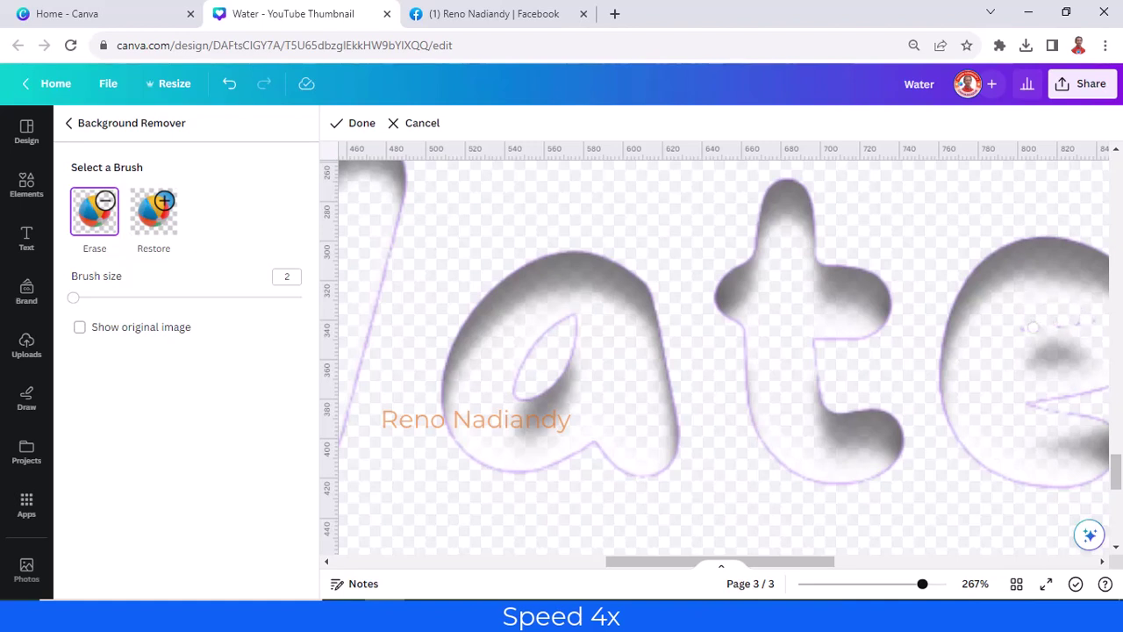
{"action": "left_click", "coordinate": [358, 125]}
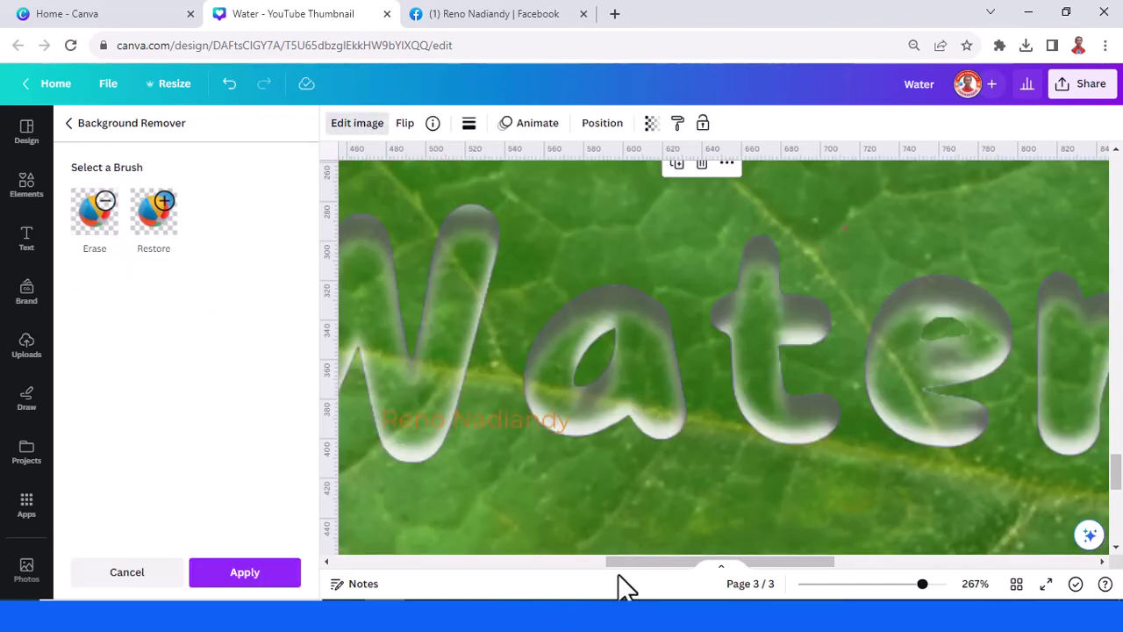
{"action": "left_click", "coordinate": [245, 579]}
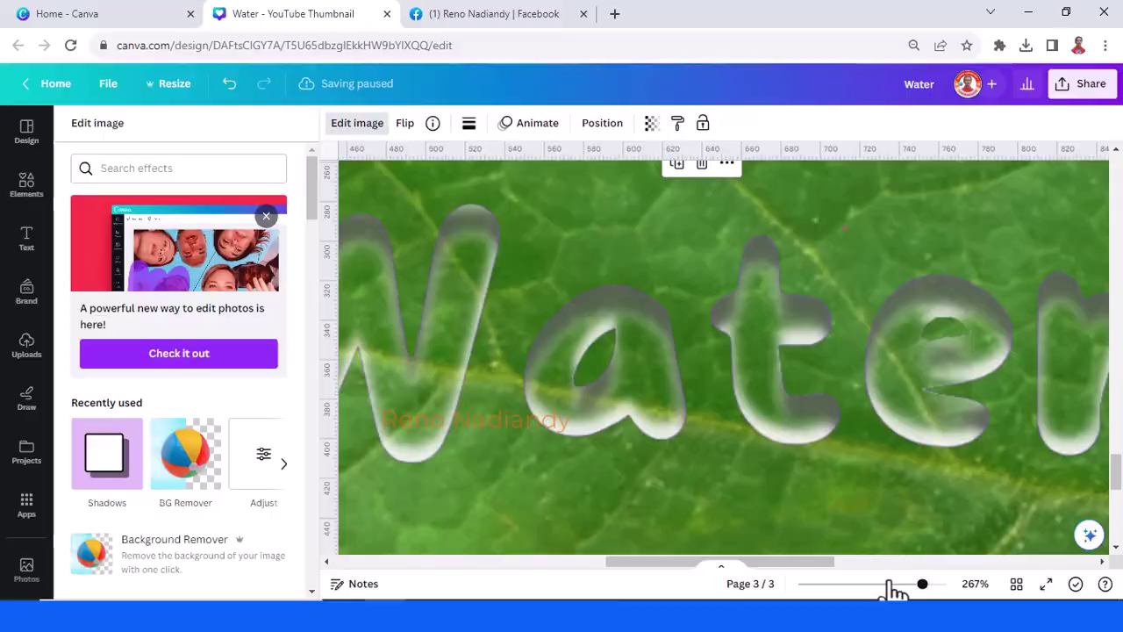
{"action": "left_click", "coordinate": [889, 584]}
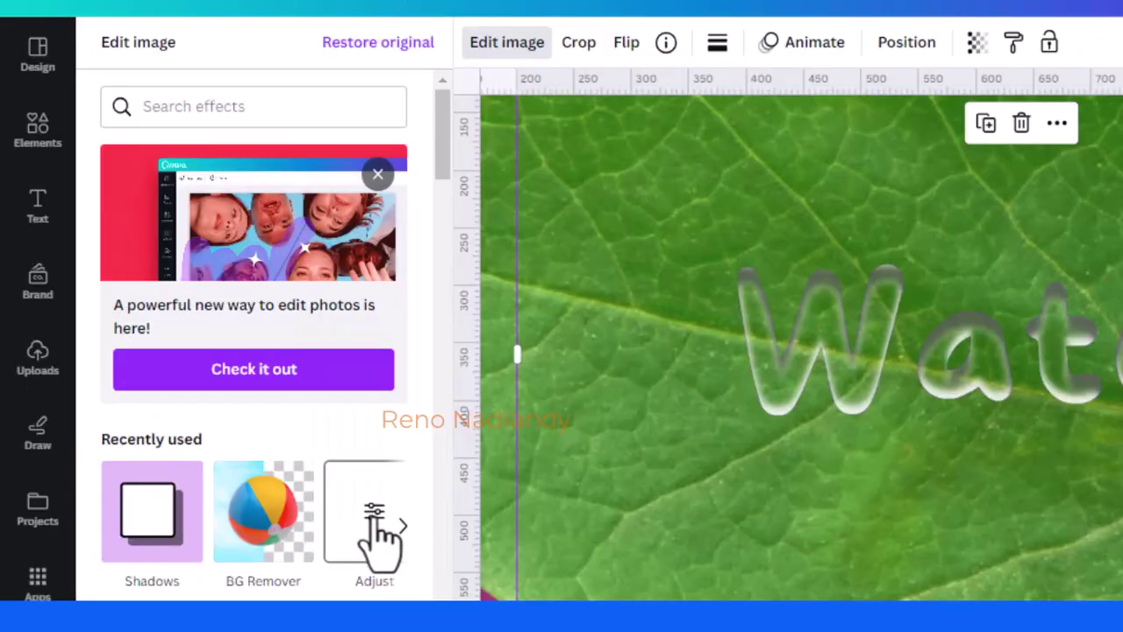
Set the Water image's brightness to -26 and contrast to about 40
{"action": "left_click", "coordinate": [375, 526]}
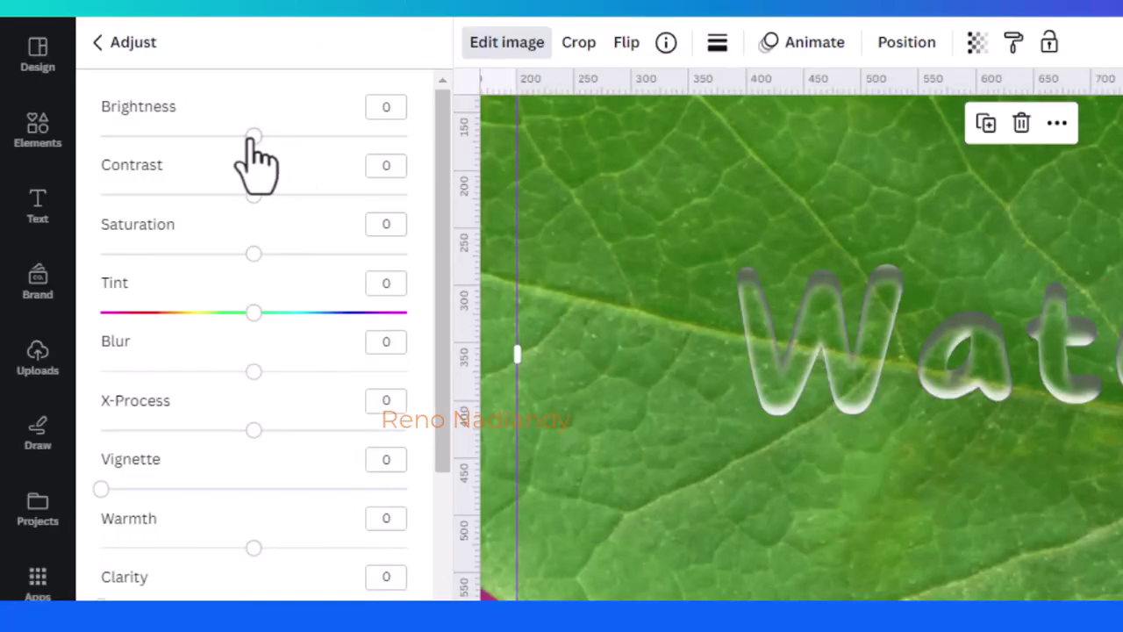
{"action": "left_click_drag", "start_coordinate": [253, 136], "coordinate": [215, 138]}
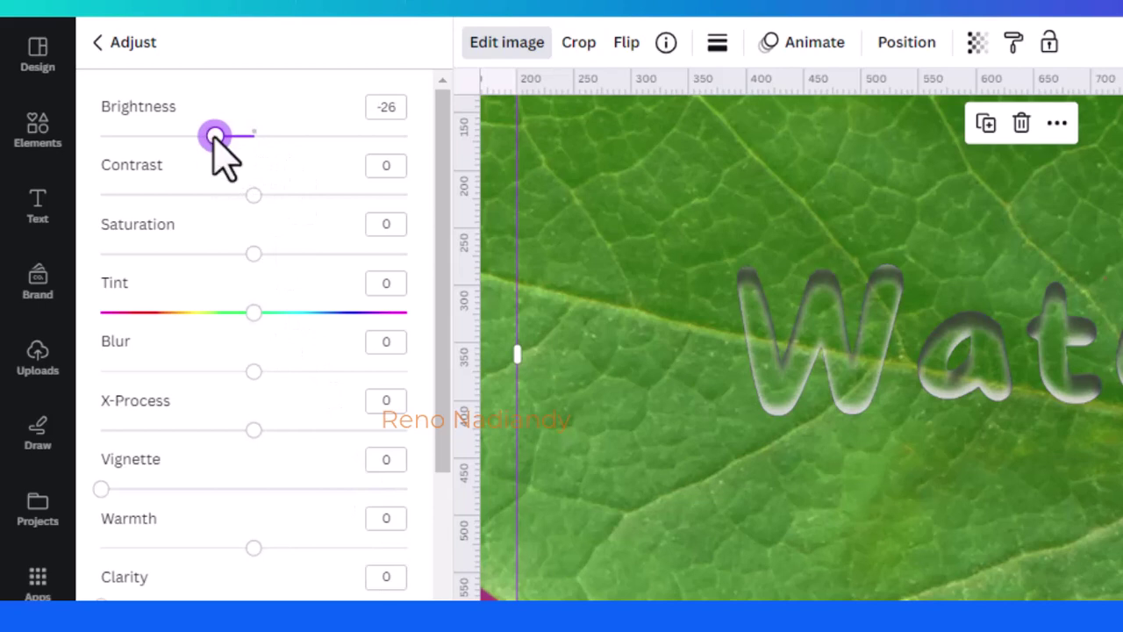
{"action": "left_click_drag", "start_coordinate": [253, 194], "coordinate": [316, 195]}
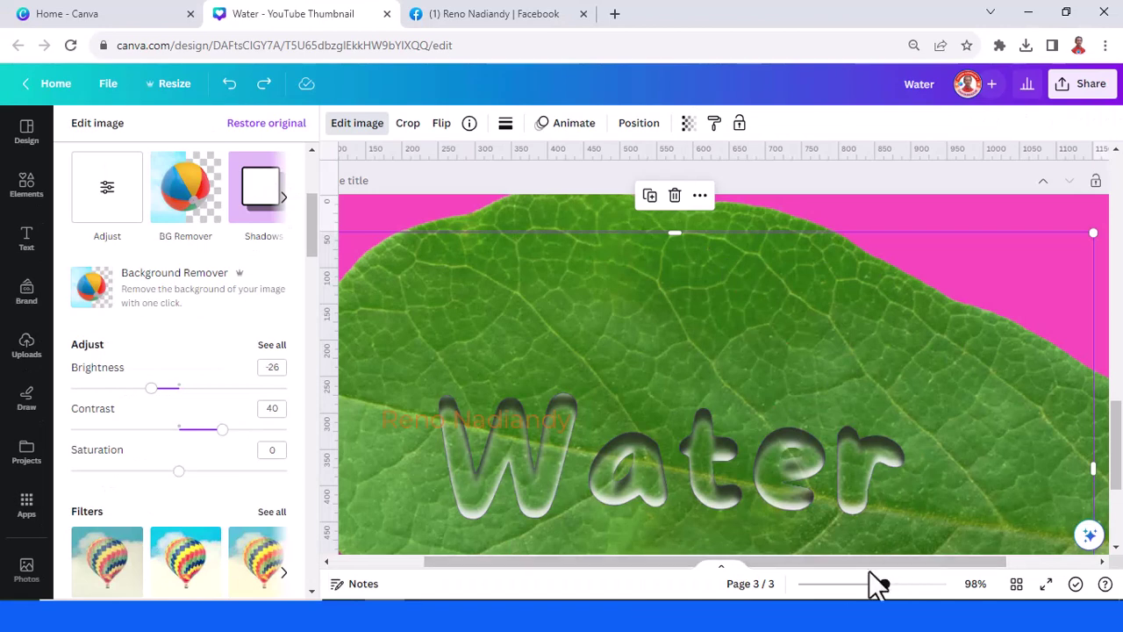
{"action": "left_click", "coordinate": [853, 585]}
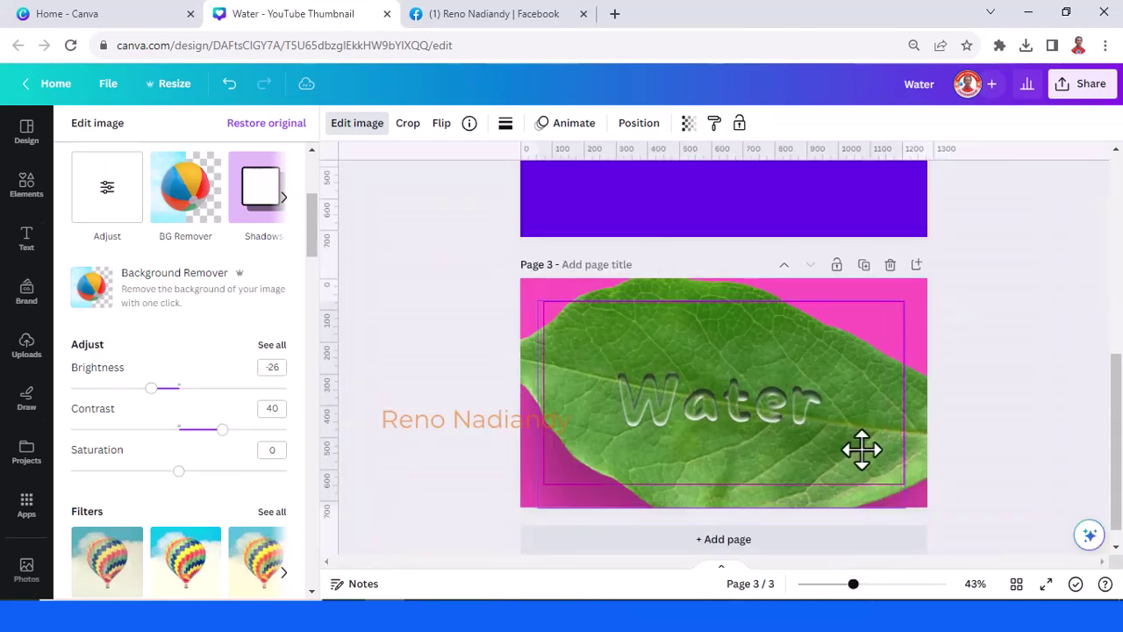
{"action": "left_click", "coordinate": [29, 200]}
Add a small 'water drop' graphic and place it beside the 'r' of Water
{"action": "left_click", "coordinate": [132, 132]}
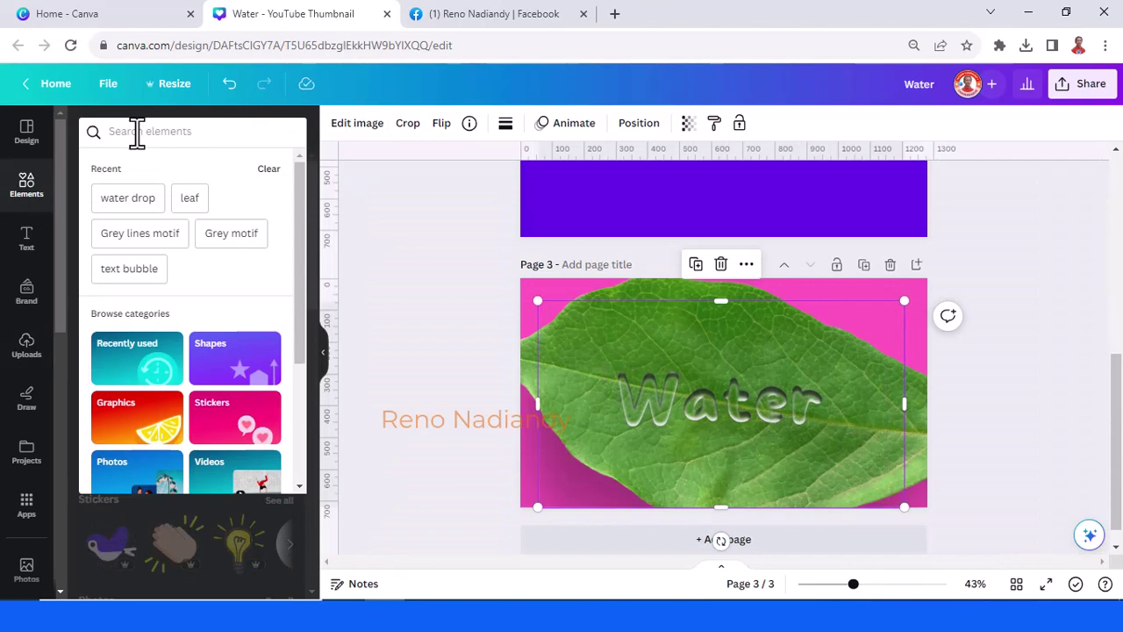
{"action": "type", "text": "wa"}
{"action": "left_click", "coordinate": [140, 197]}
{"action": "left_click", "coordinate": [133, 167]}
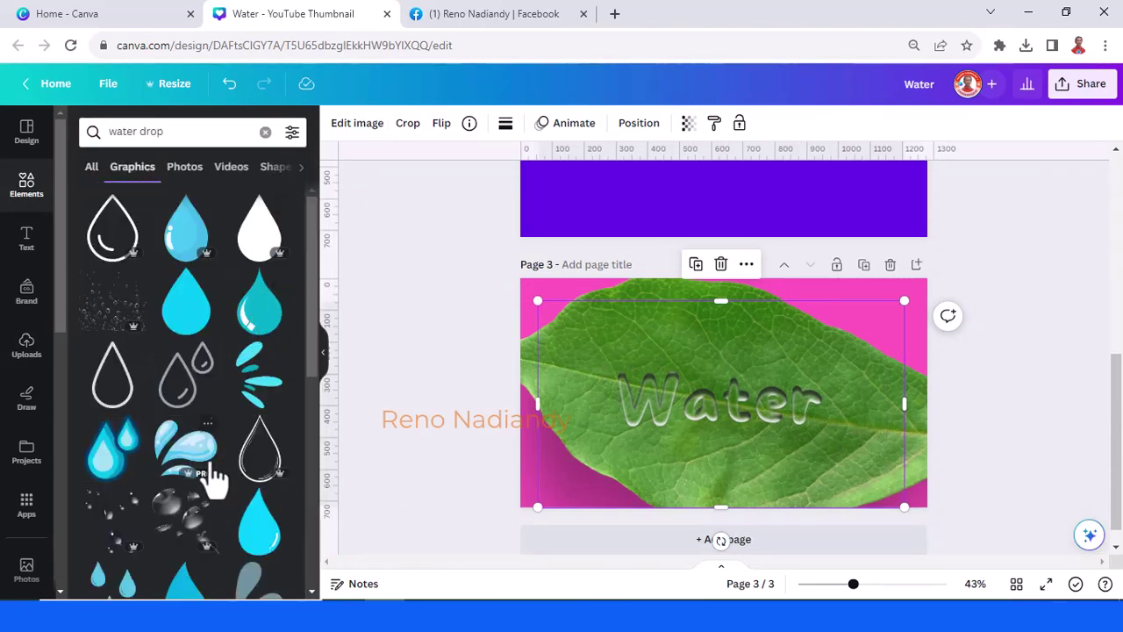
{"action": "left_click", "coordinate": [105, 527]}
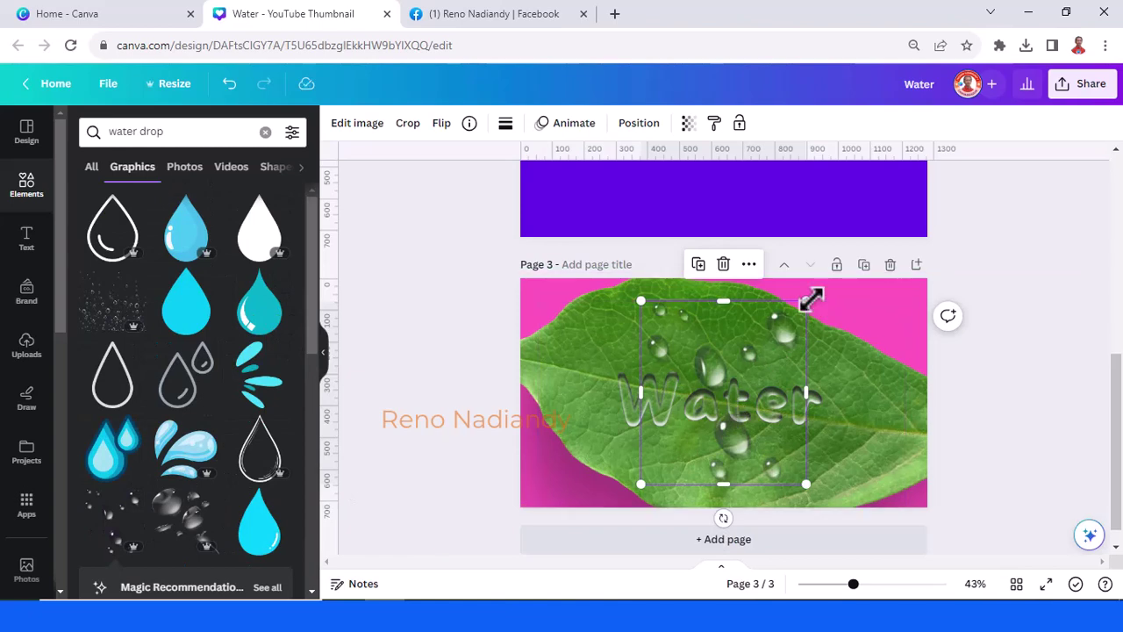
{"action": "mouse_move", "coordinate": [807, 296]}
{"action": "left_mouse_down"}
{"action": "mouse_move", "coordinate": [760, 334]}
{"action": "mouse_move", "coordinate": [692, 428]}
{"action": "left_mouse_up"}
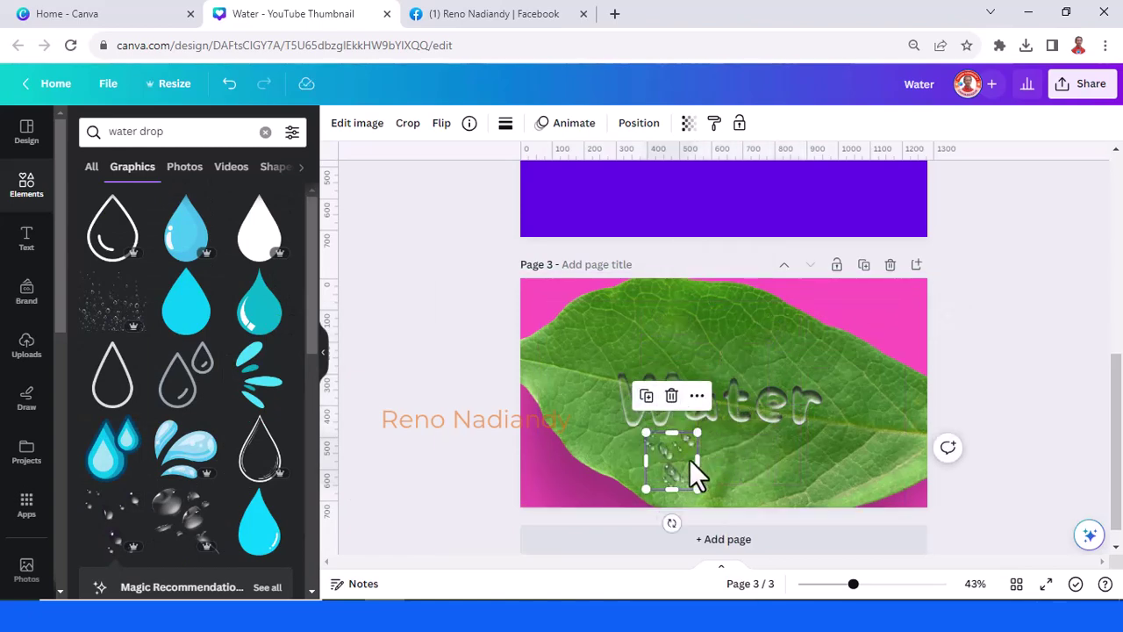
{"action": "left_click_drag", "start_coordinate": [691, 473], "coordinate": [843, 383]}
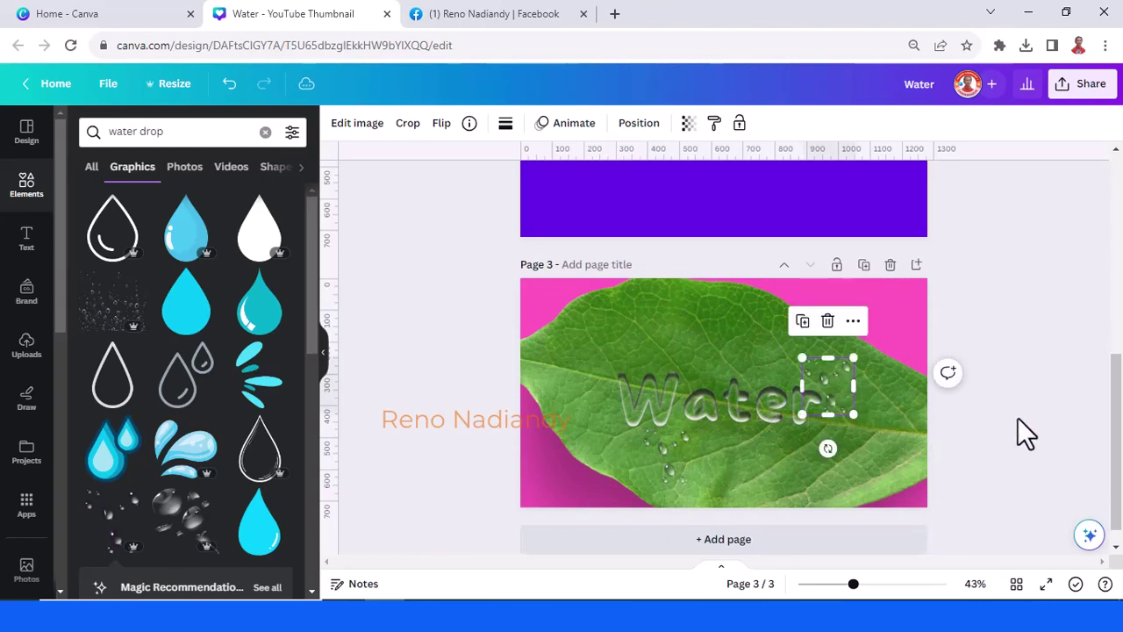
{"action": "left_click", "coordinate": [1011, 441]}
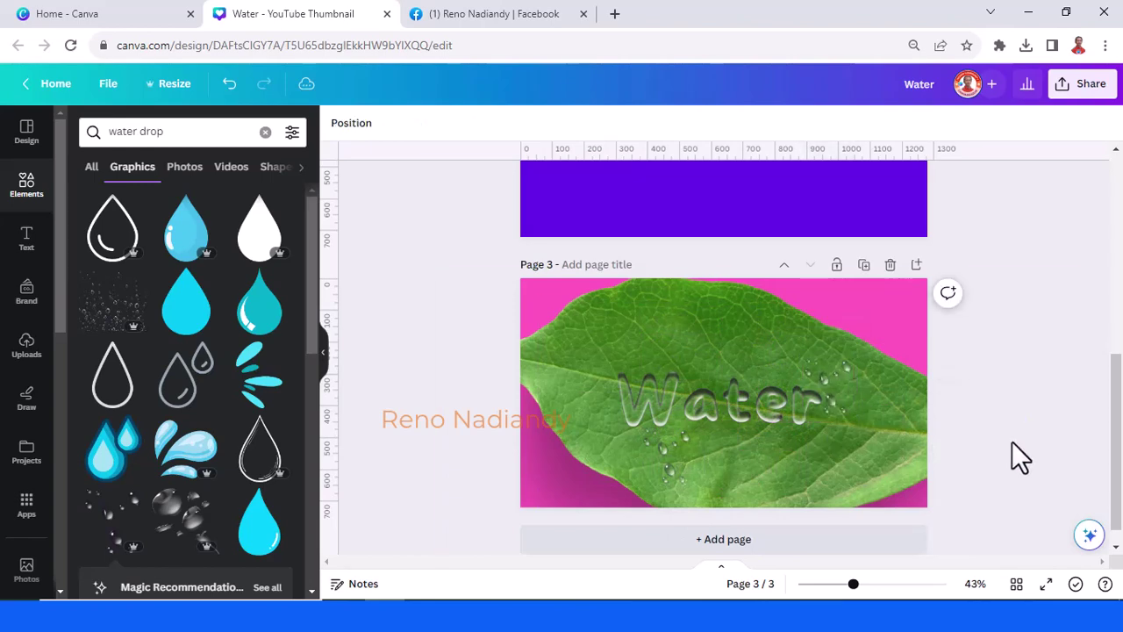
Shorten the leaf image slightly from its top edge
{"action": "left_click", "coordinate": [898, 309]}
{"action": "left_click", "coordinate": [927, 289]}
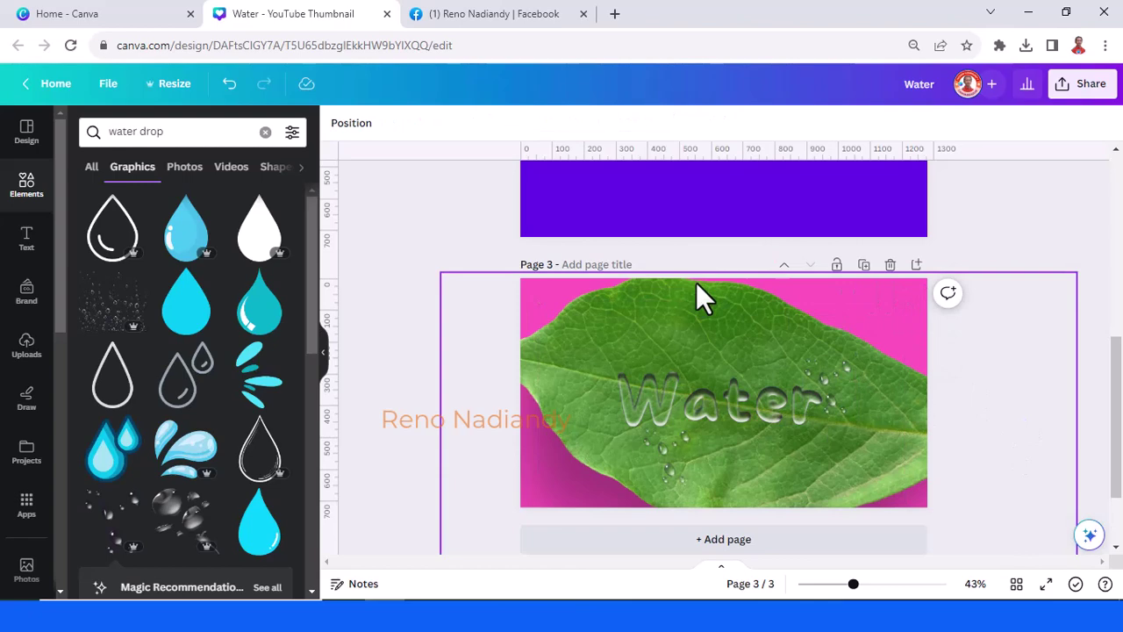
{"action": "left_click", "coordinate": [827, 303]}
{"action": "mouse_move", "coordinate": [750, 272]}
{"action": "left_mouse_down"}
{"action": "mouse_move", "coordinate": [759, 298]}
{"action": "mouse_move", "coordinate": [749, 292]}
{"action": "left_mouse_up"}
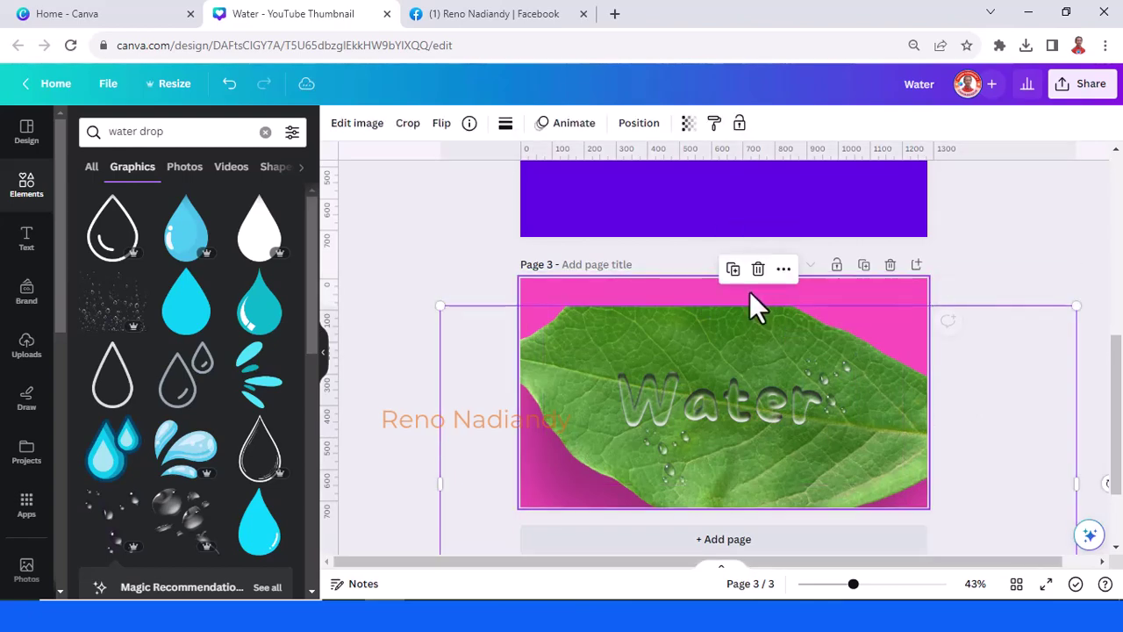
Make the third page background white and stretch the leaf image upward
{"action": "left_click", "coordinate": [749, 288]}
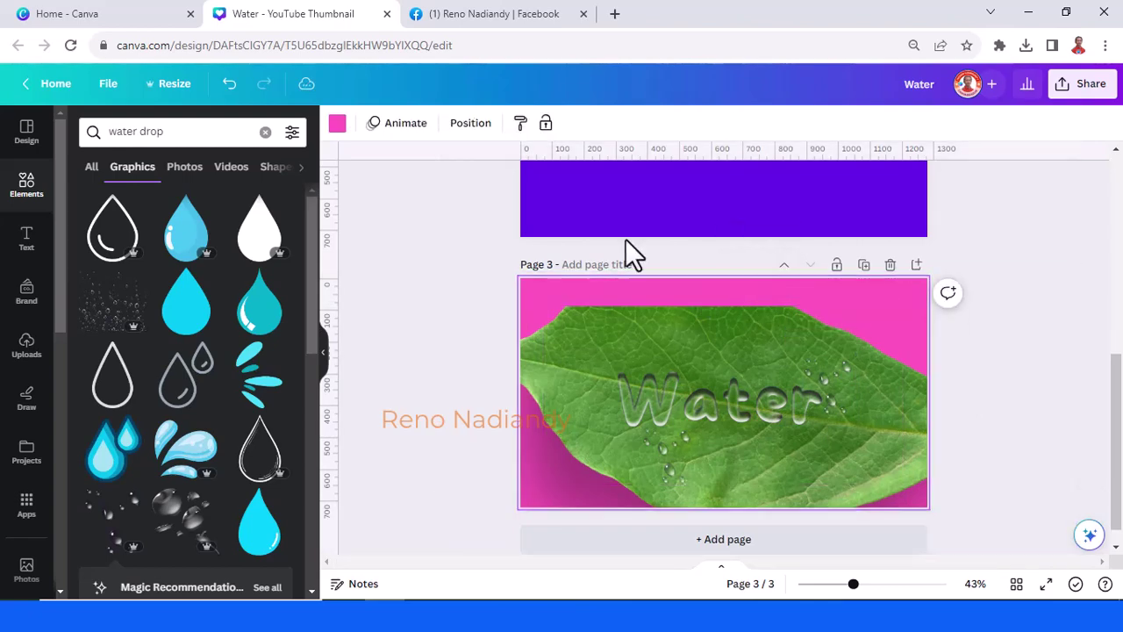
{"action": "left_click", "coordinate": [338, 125]}
{"action": "left_click", "coordinate": [250, 232]}
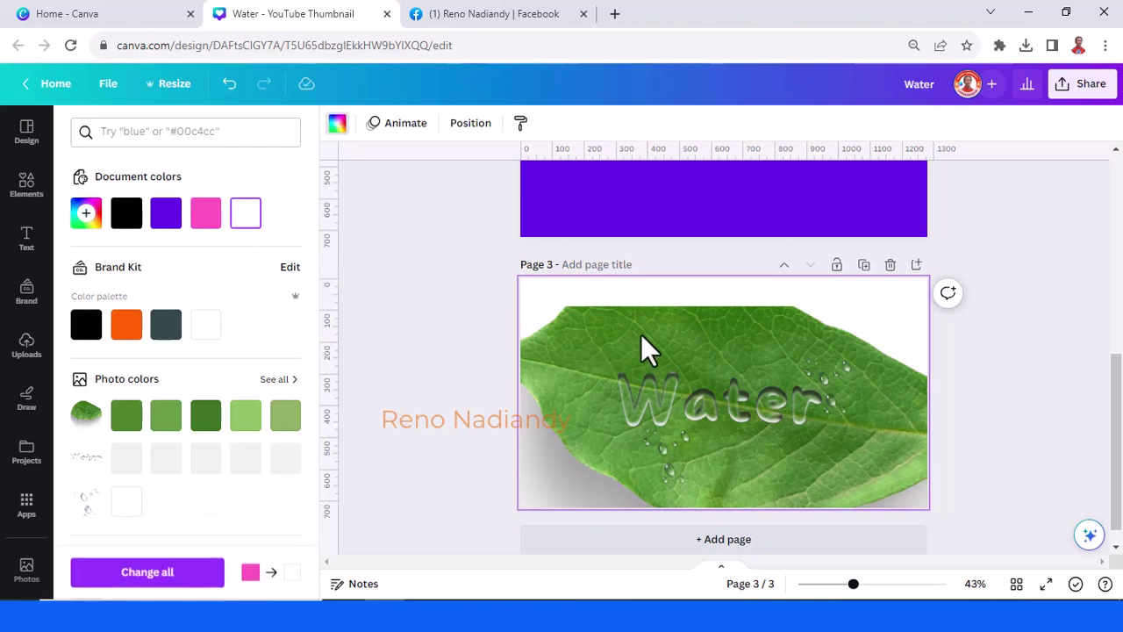
{"action": "left_click", "coordinate": [702, 346]}
{"action": "mouse_move", "coordinate": [724, 301]}
{"action": "left_mouse_down"}
{"action": "mouse_move", "coordinate": [731, 272]}
{"action": "mouse_move", "coordinate": [735, 328]}
{"action": "mouse_move", "coordinate": [752, 261]}
{"action": "left_mouse_up"}
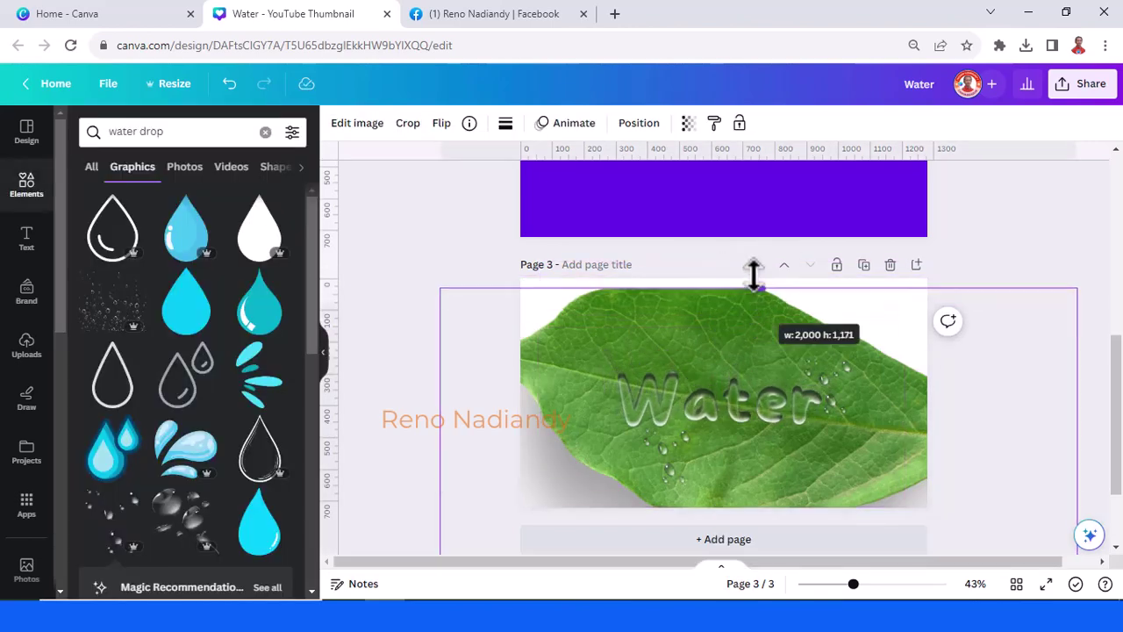
Enlarge the Water lettering and reposition it across the leaf
{"action": "left_click", "coordinate": [748, 410]}
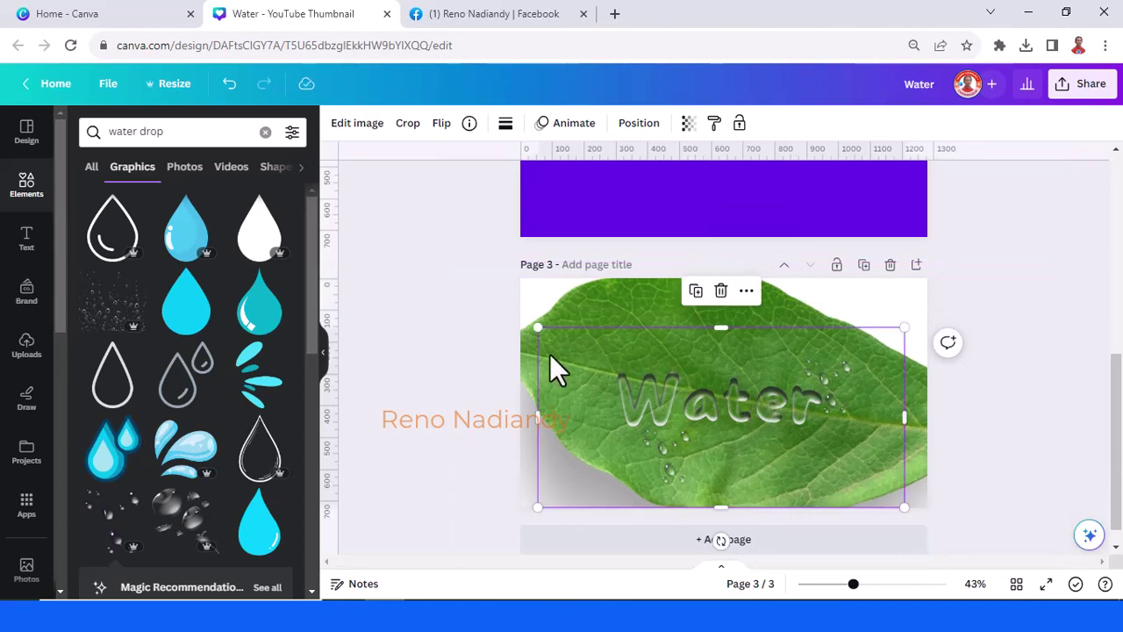
{"action": "left_click_drag", "start_coordinate": [542, 327], "coordinate": [509, 310]}
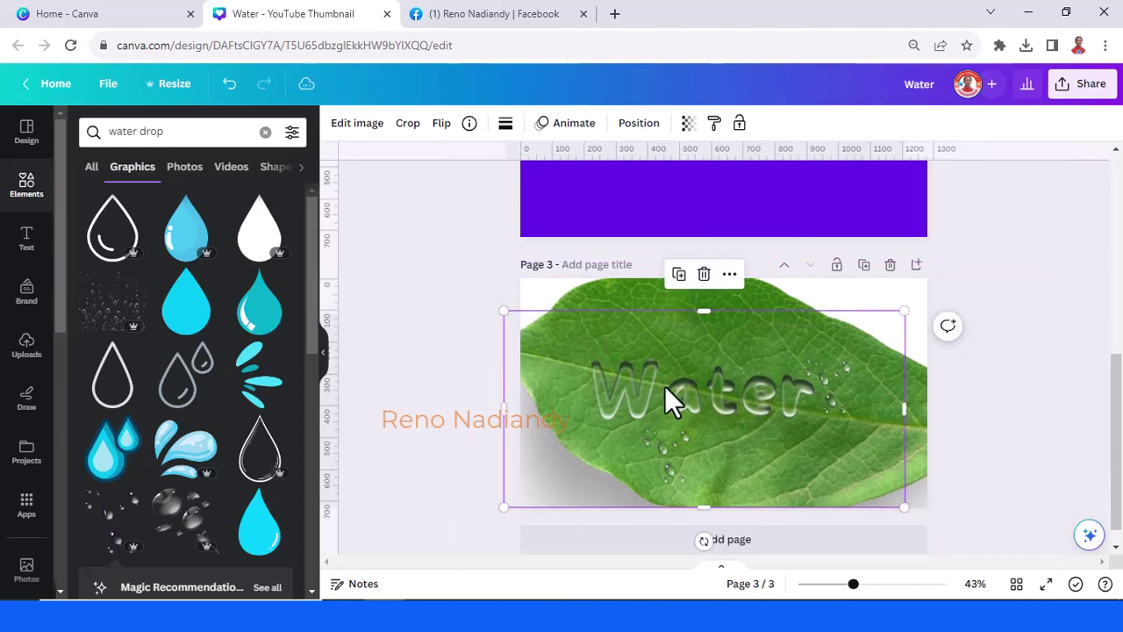
{"action": "mouse_move", "coordinate": [672, 396]}
{"action": "left_mouse_down"}
{"action": "mouse_move", "coordinate": [693, 390]}
{"action": "mouse_move", "coordinate": [684, 386]}
{"action": "left_mouse_up"}
{"action": "left_click", "coordinate": [1048, 419]}
{"action": "scroll", "coordinate": [1047, 420], "scroll_direction": "up", "scroll_amount": 2, "text": "ctrl"}
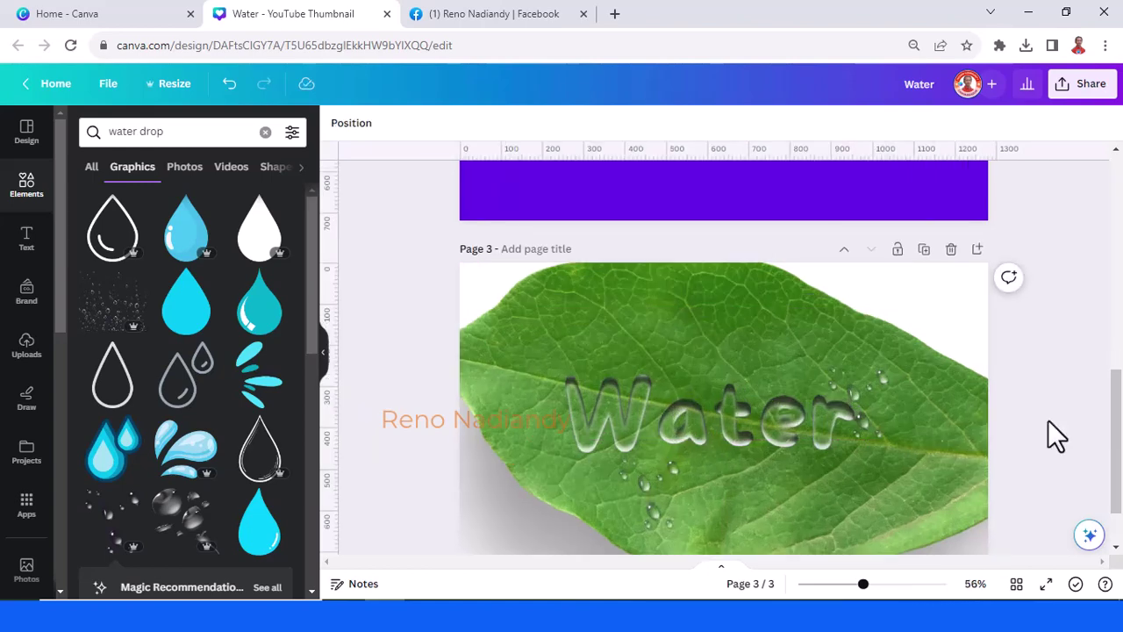